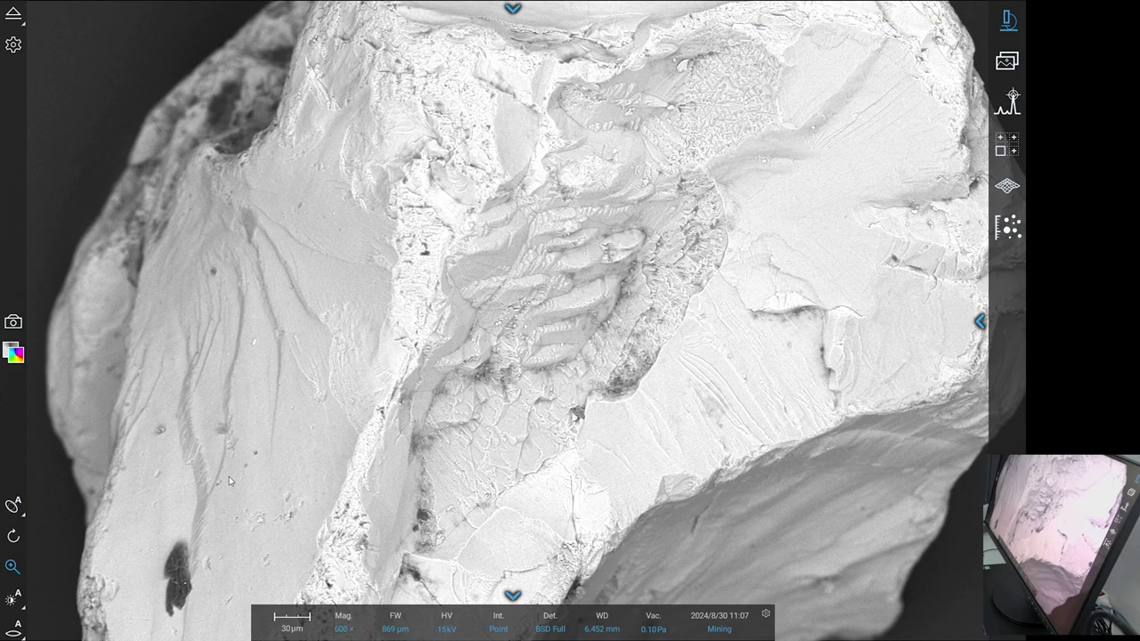
Step: Save the current image of the grain and acquire the same view as a new image in the Mining elemental-analysis project
click(14, 322)
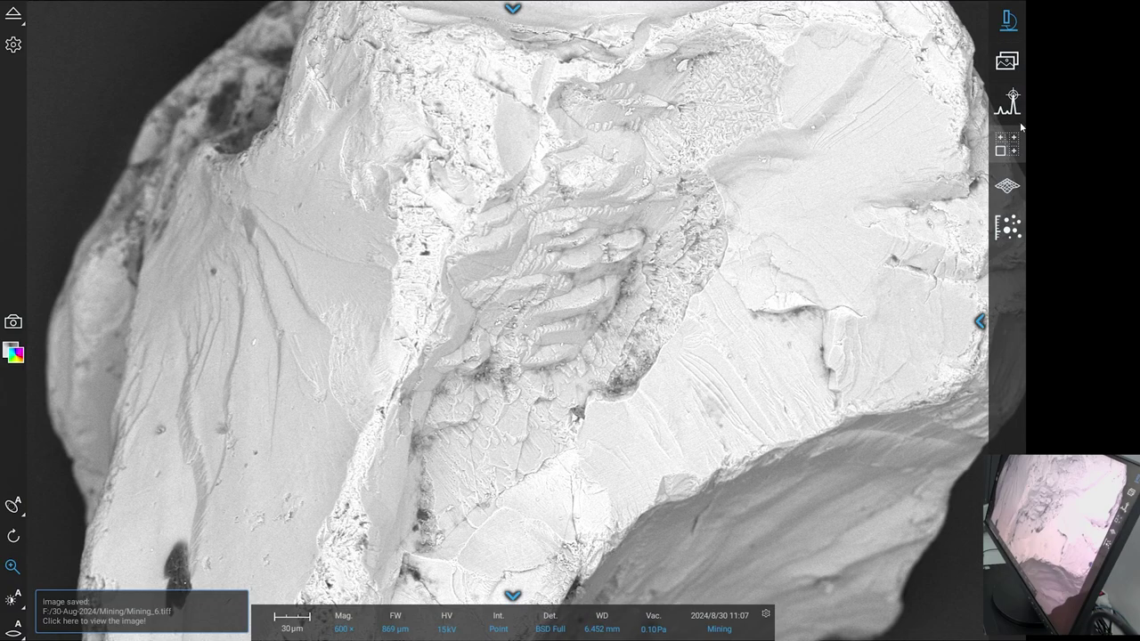
click(1010, 105)
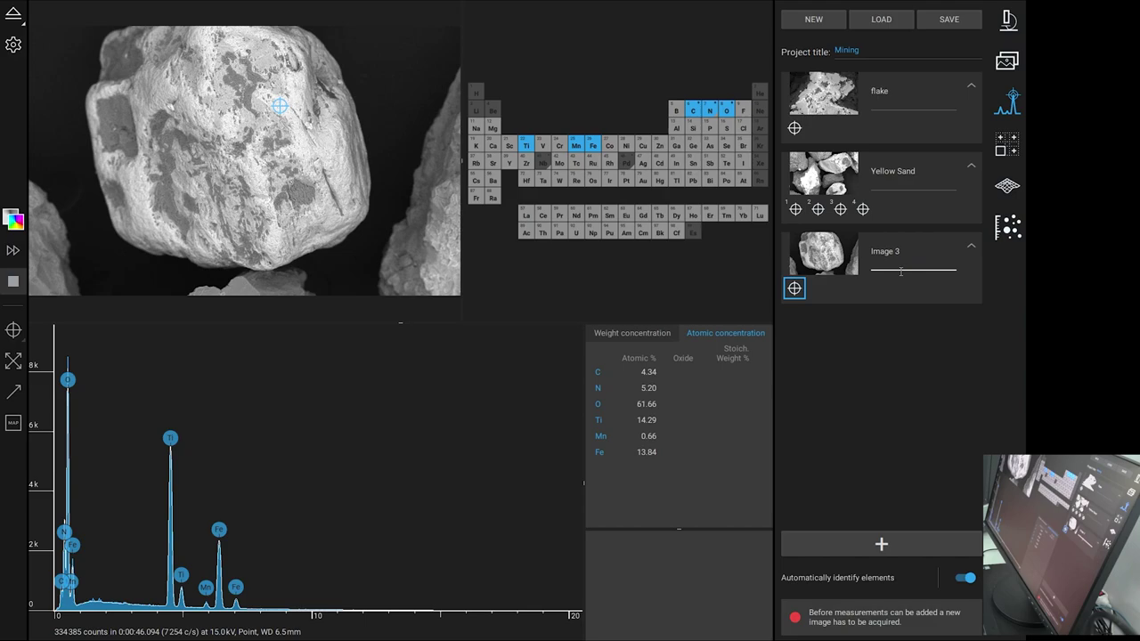
click(842, 545)
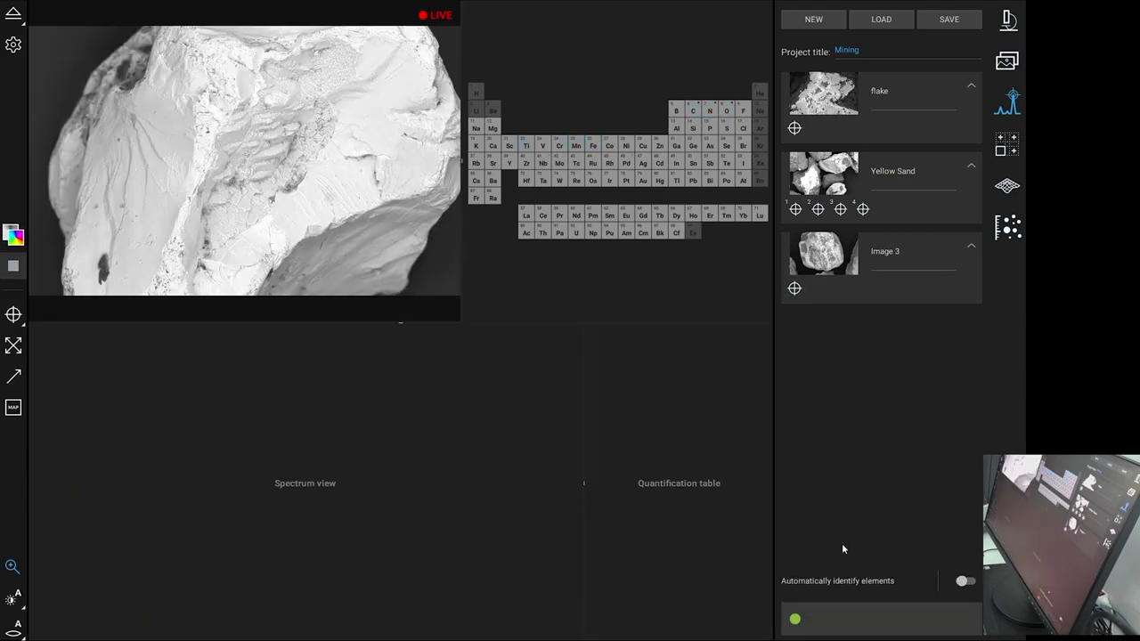
Step: Start a spot measurement on the smooth left face of the grain and show its composition as weight concentration
click(14, 314)
click(282, 244)
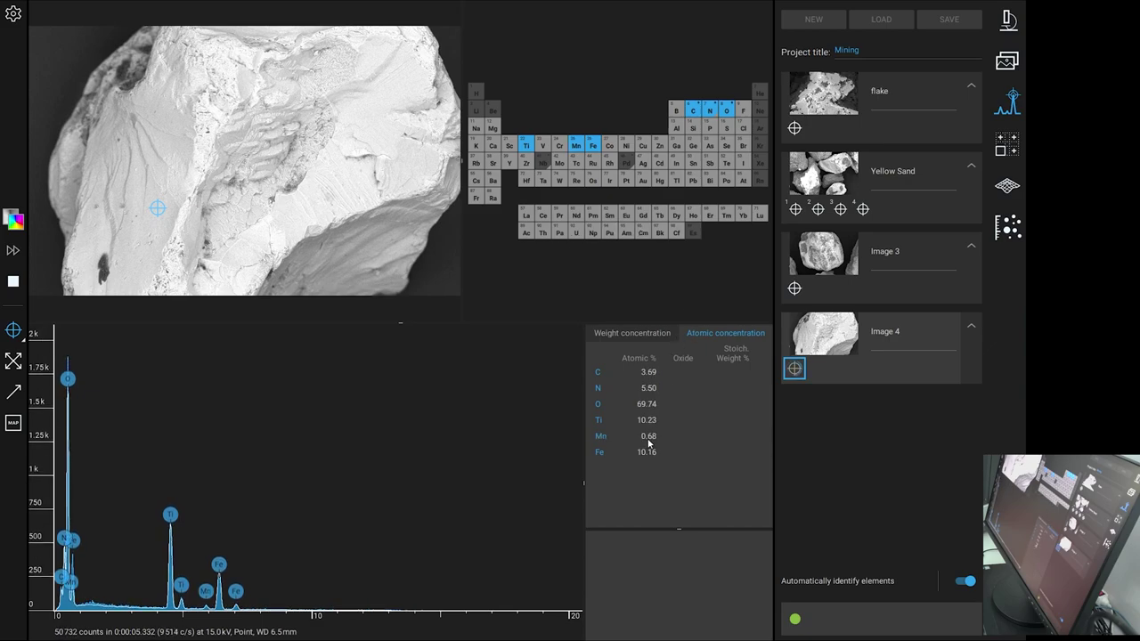
click(657, 333)
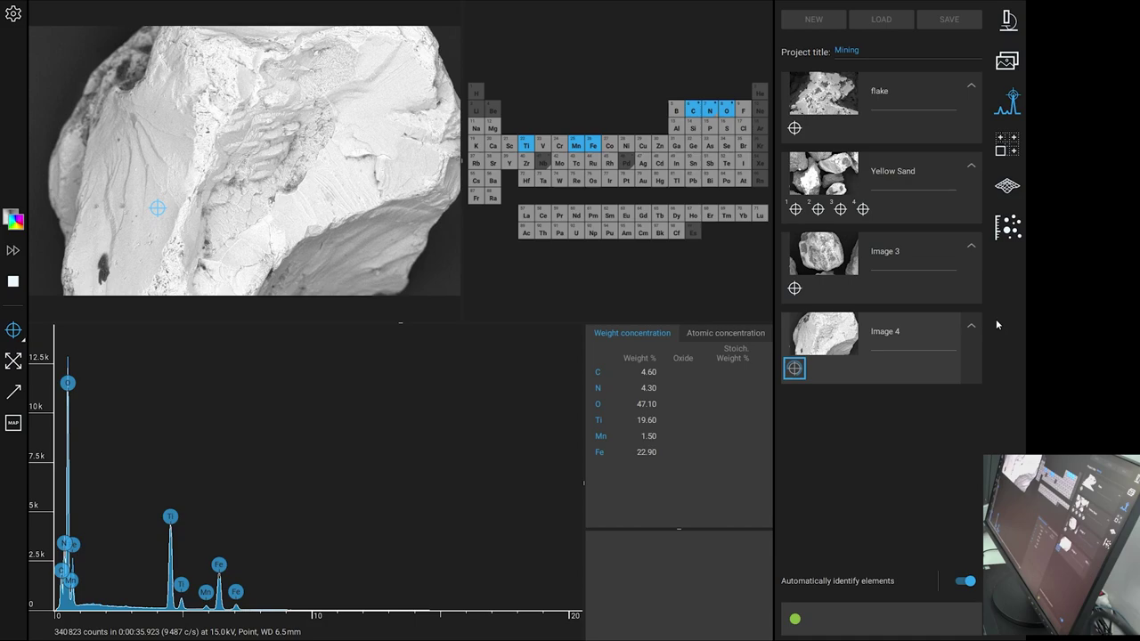
Step: Rename Image 4 as "Mining magnetic black sand waste"
click(885, 335)
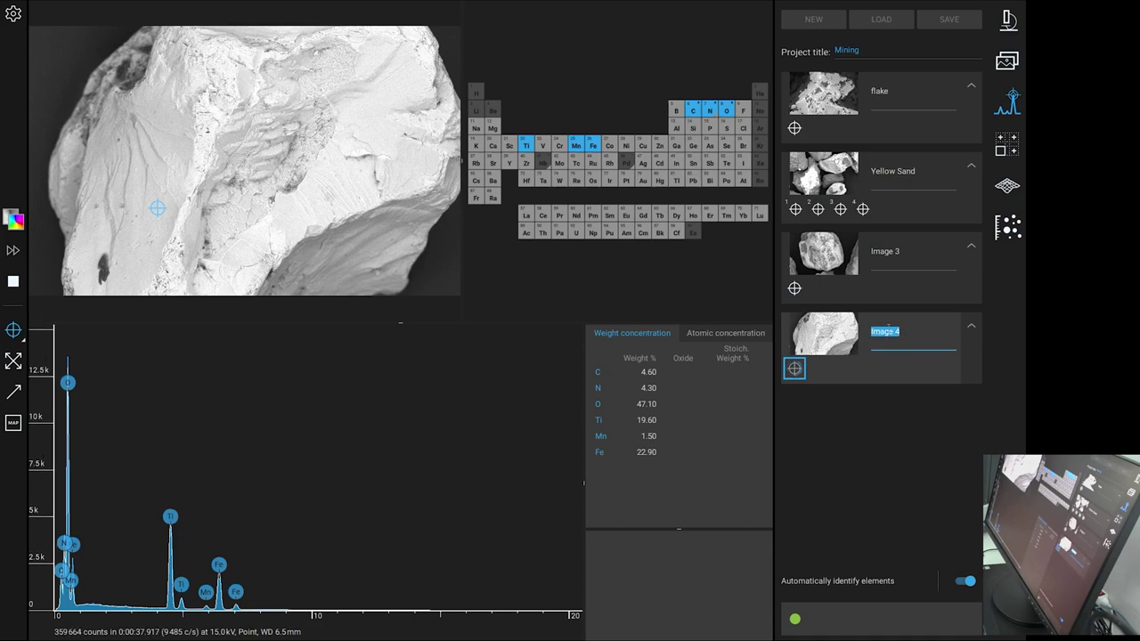
text(M)
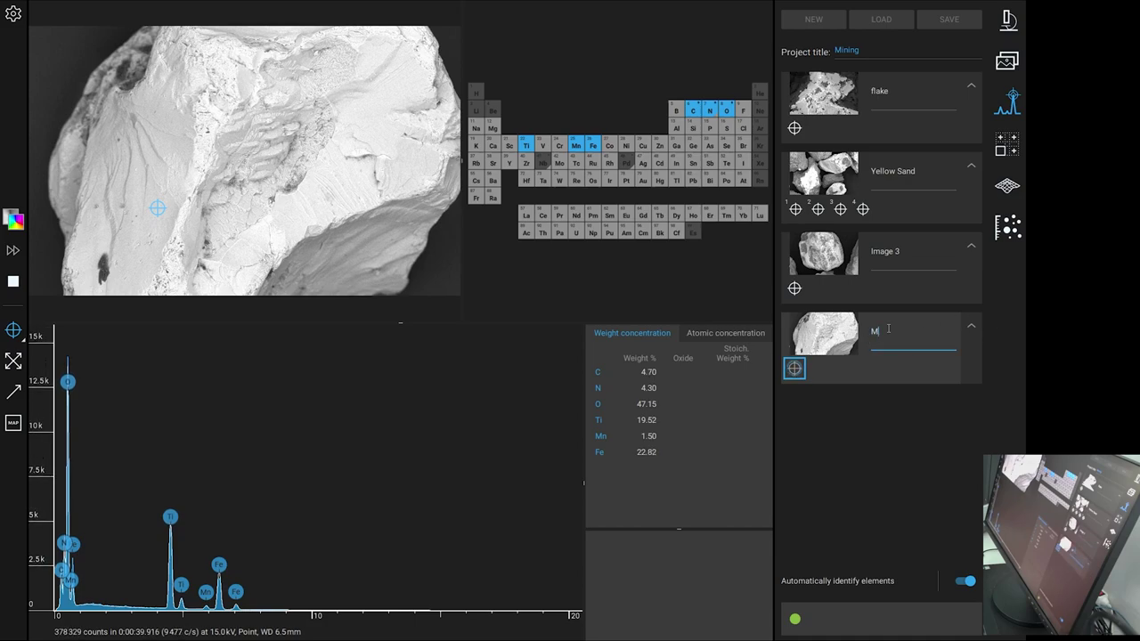
text(ining)
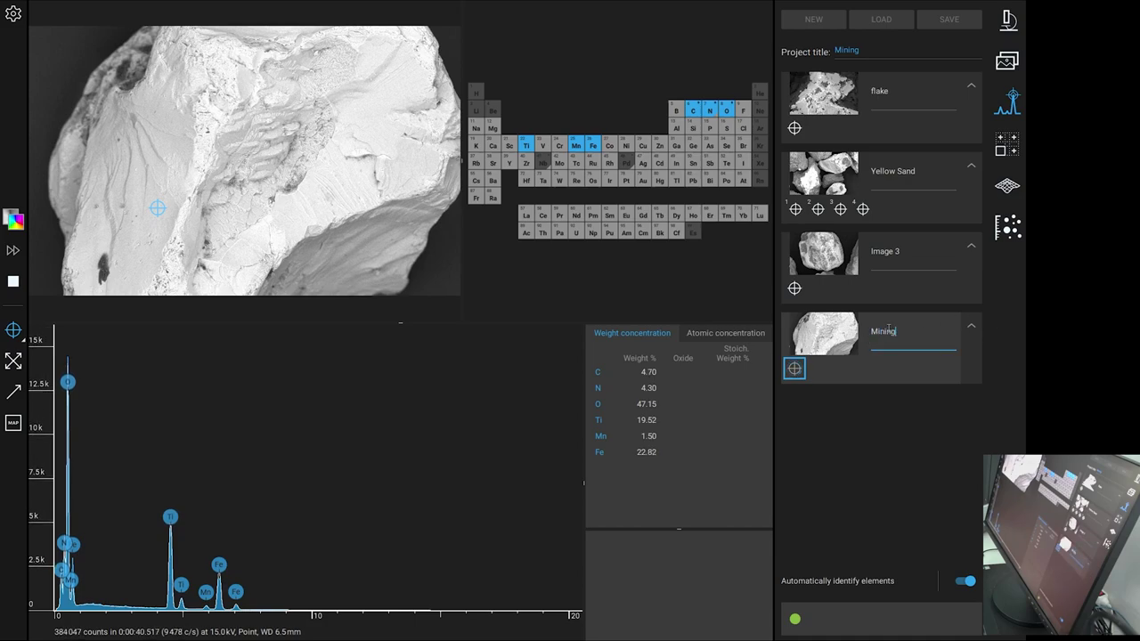
text( magne)
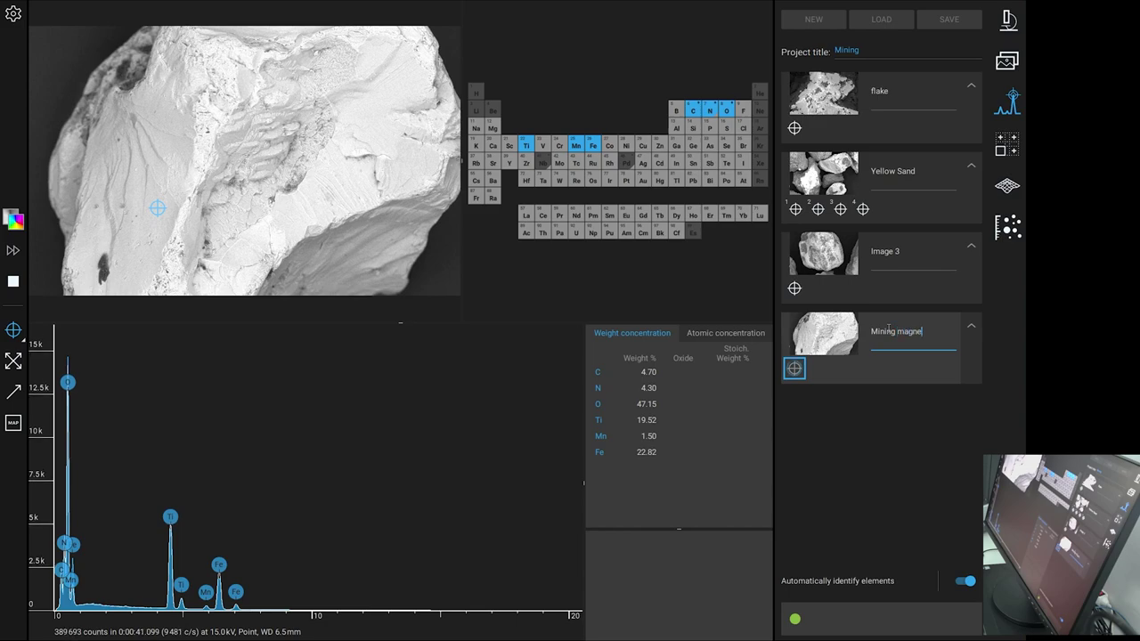
text(tic)
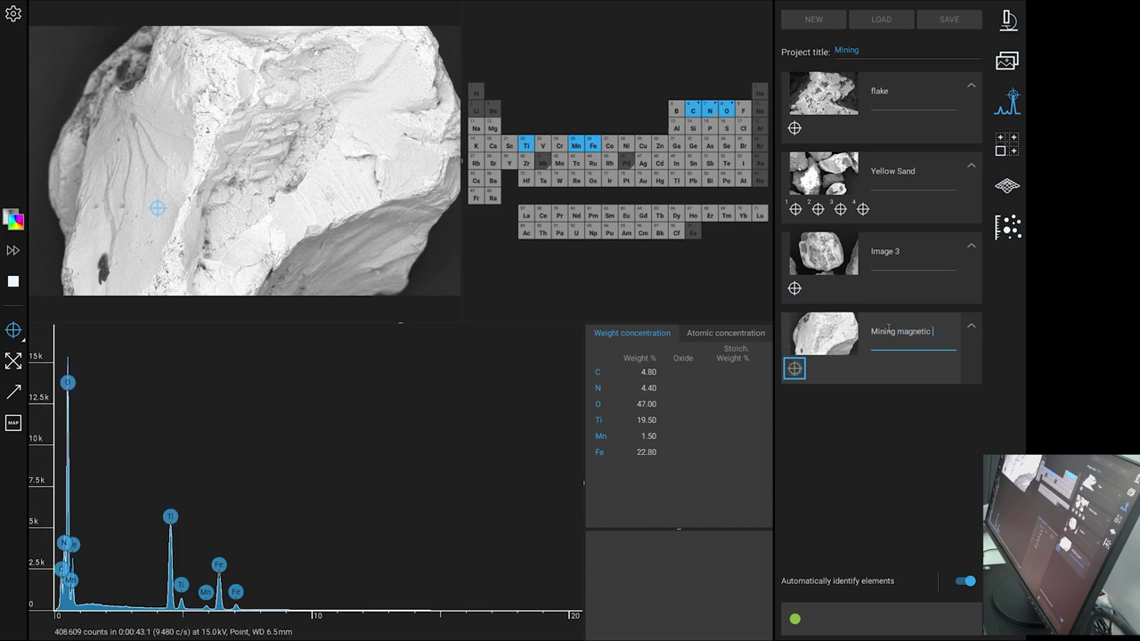
text( sand)
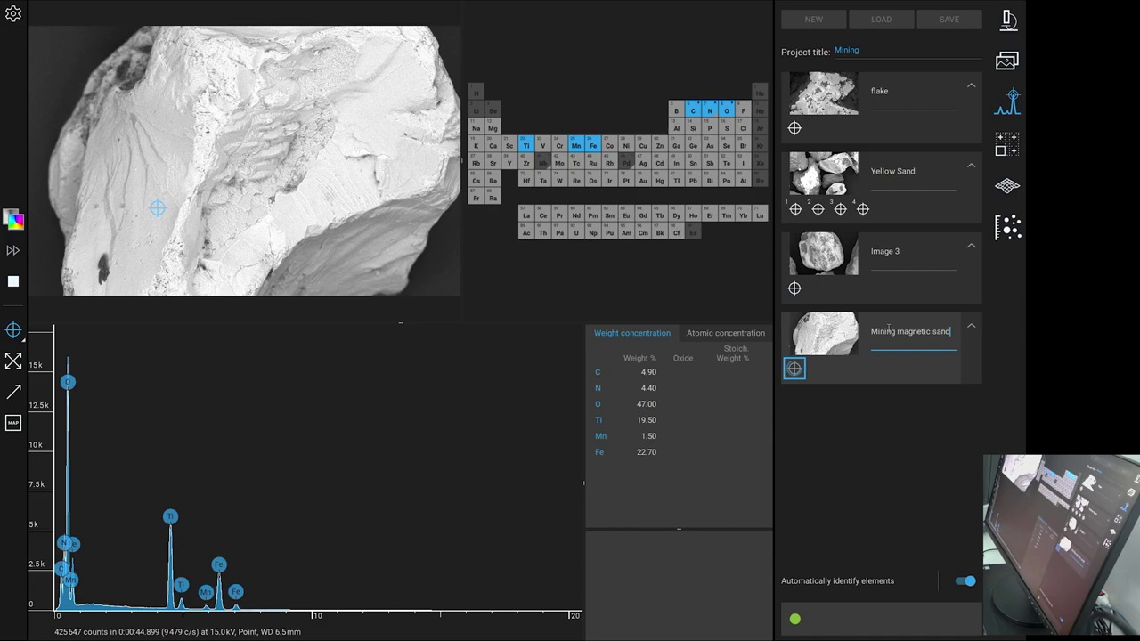
key(BackSpace)
key(BackSpace)
key(BackSpace)
key(BackSpace)
text(bl)
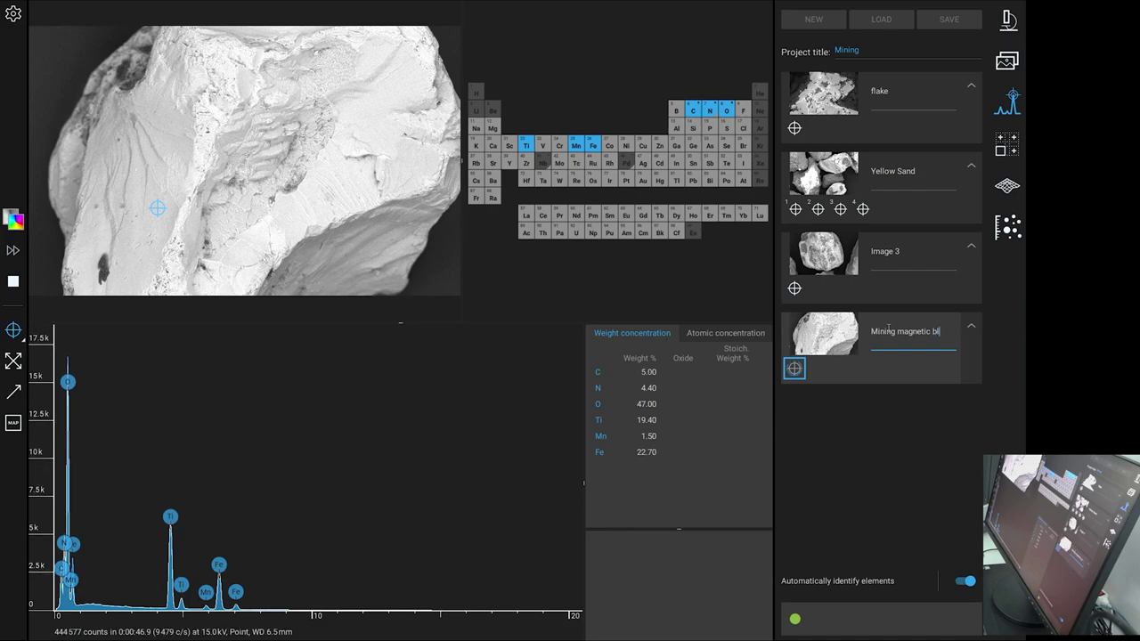
text(ack sand)
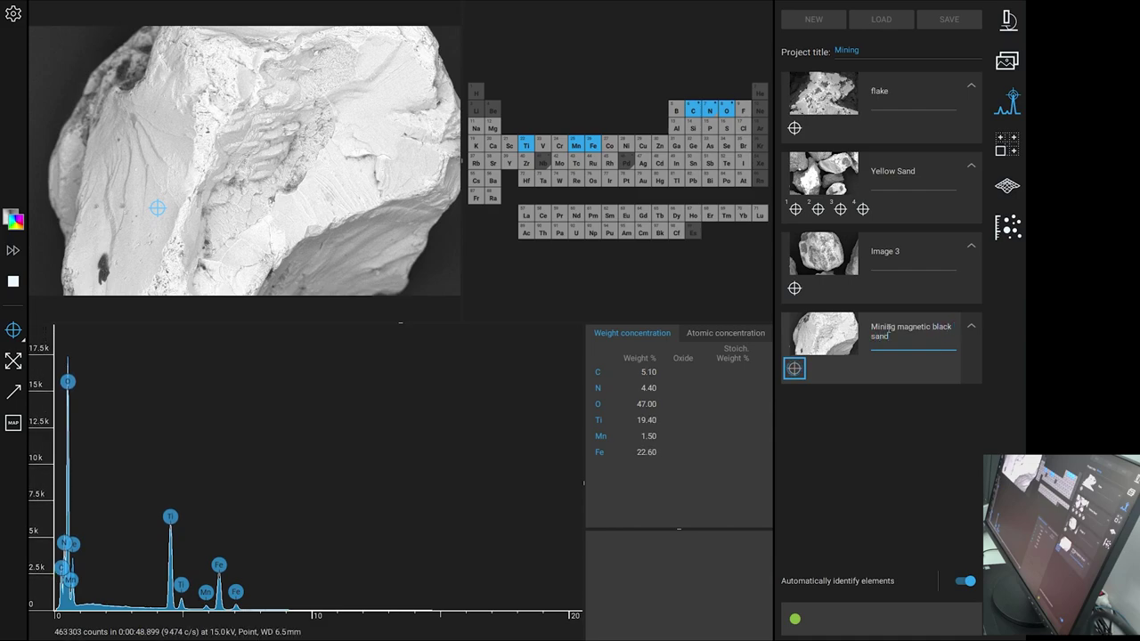
text( waste)
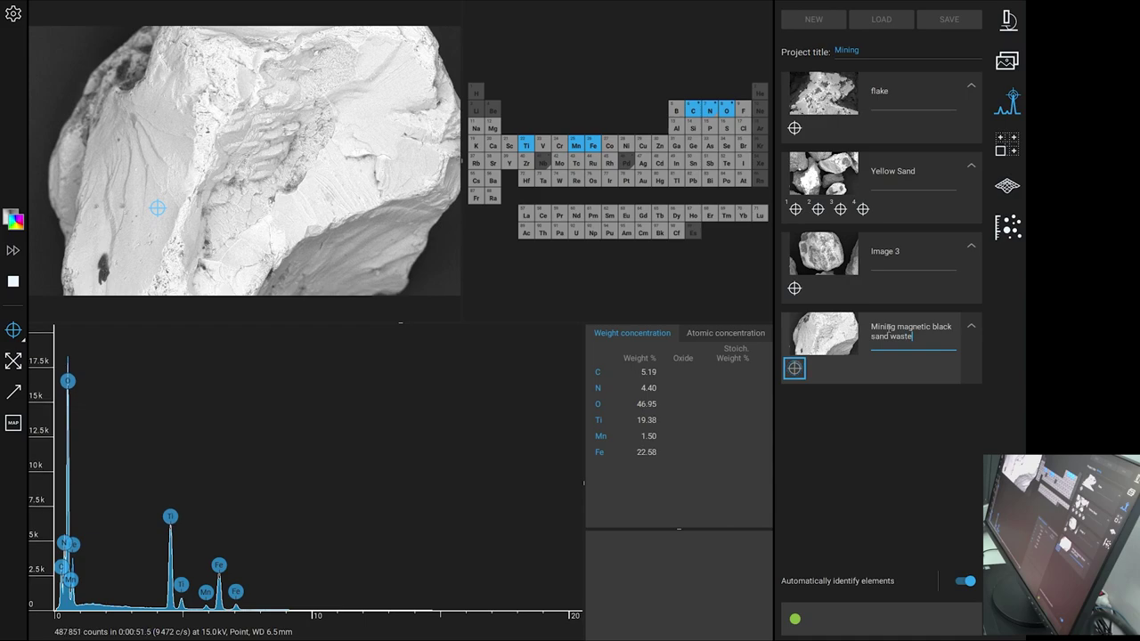
key(Return)
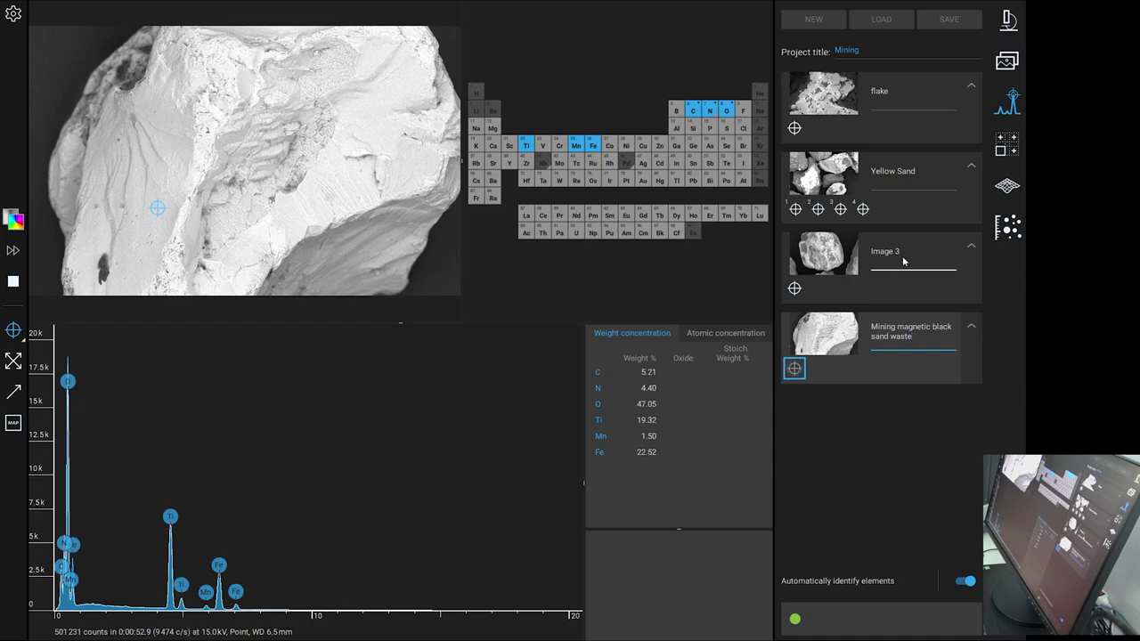
Step: Rename Image 3 as "Metal rich grain"
click(905, 252)
click(907, 252)
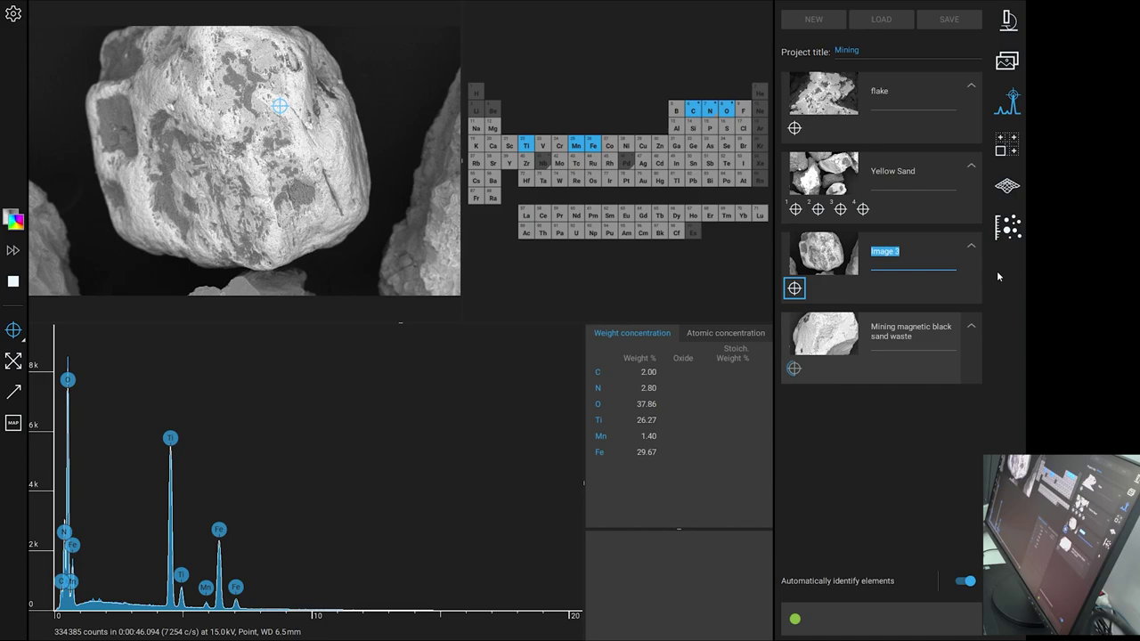
text(Metal rich grain)
Step: Review the black sand spot's atomic and weight concentrations, and stop its running measurement
click(843, 361)
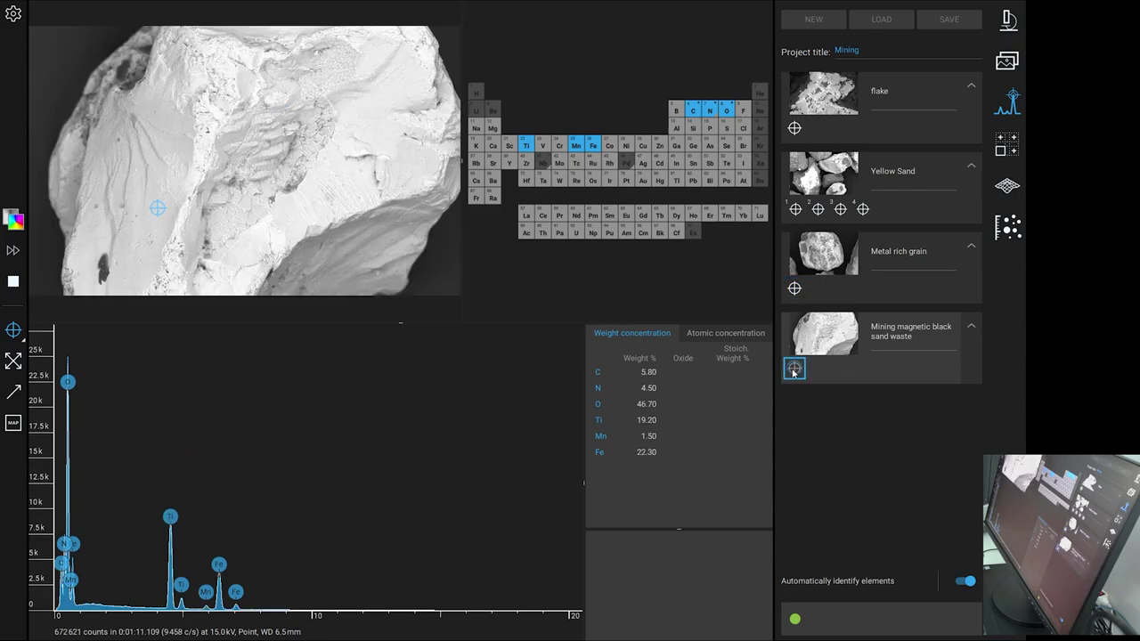
click(724, 333)
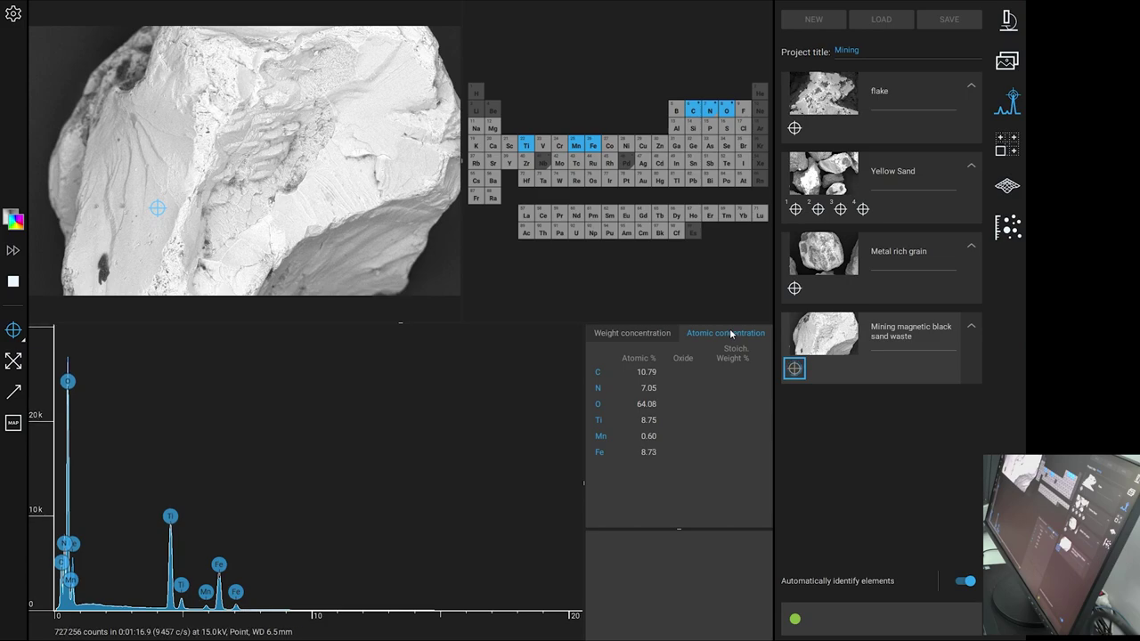
click(661, 332)
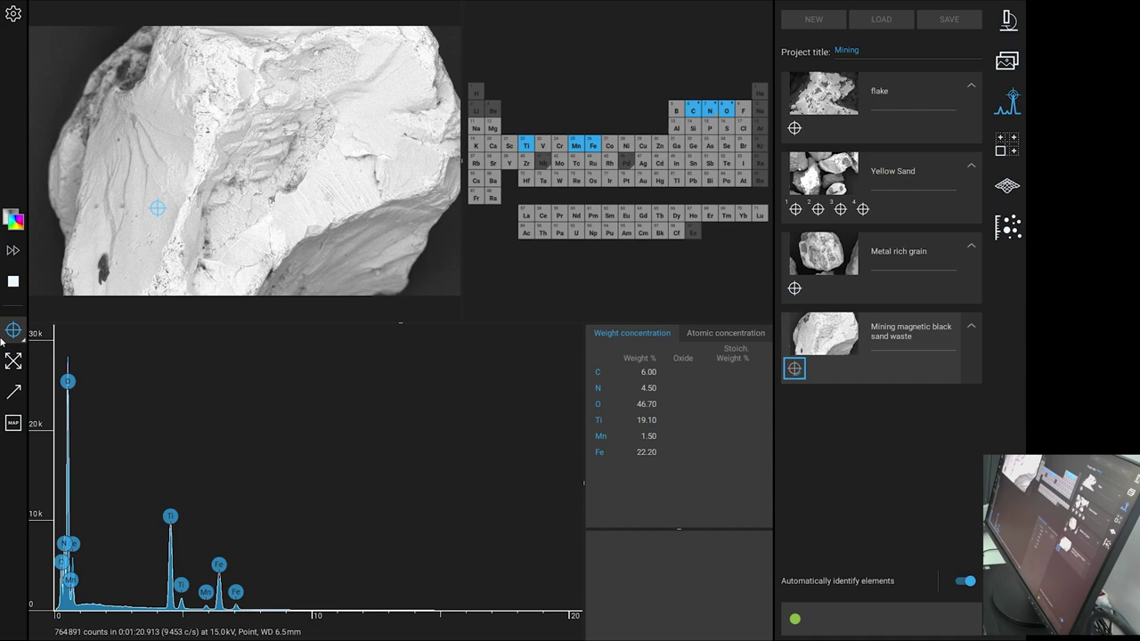
click(14, 283)
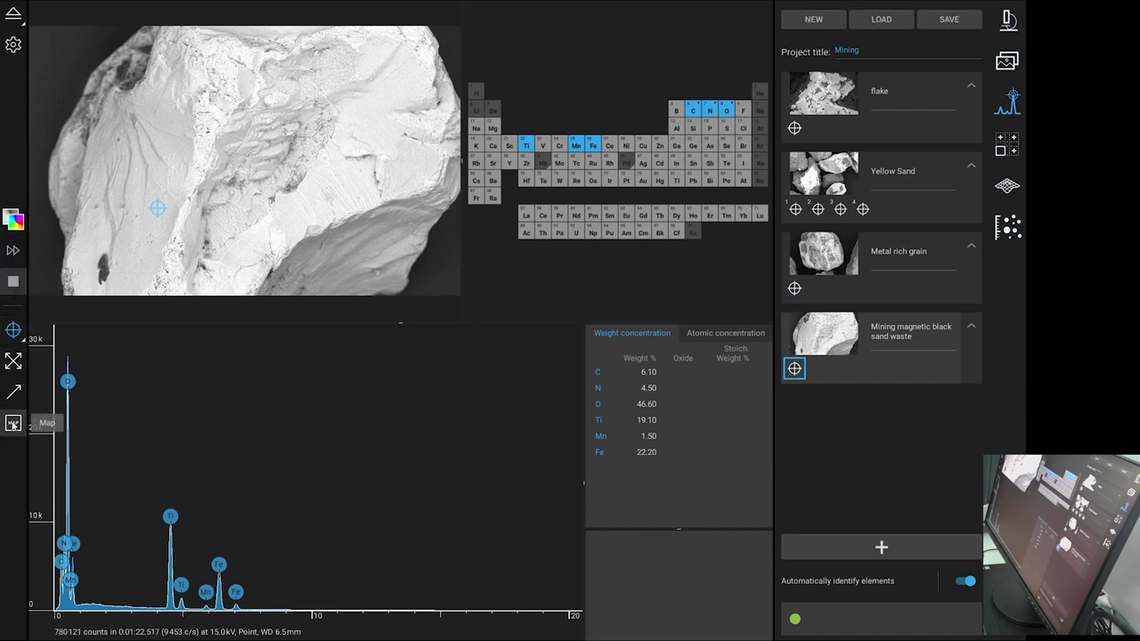
Step: Measure a rectangular region on the grain's smooth right face and compare its composition with the first spot measurement
click(13, 361)
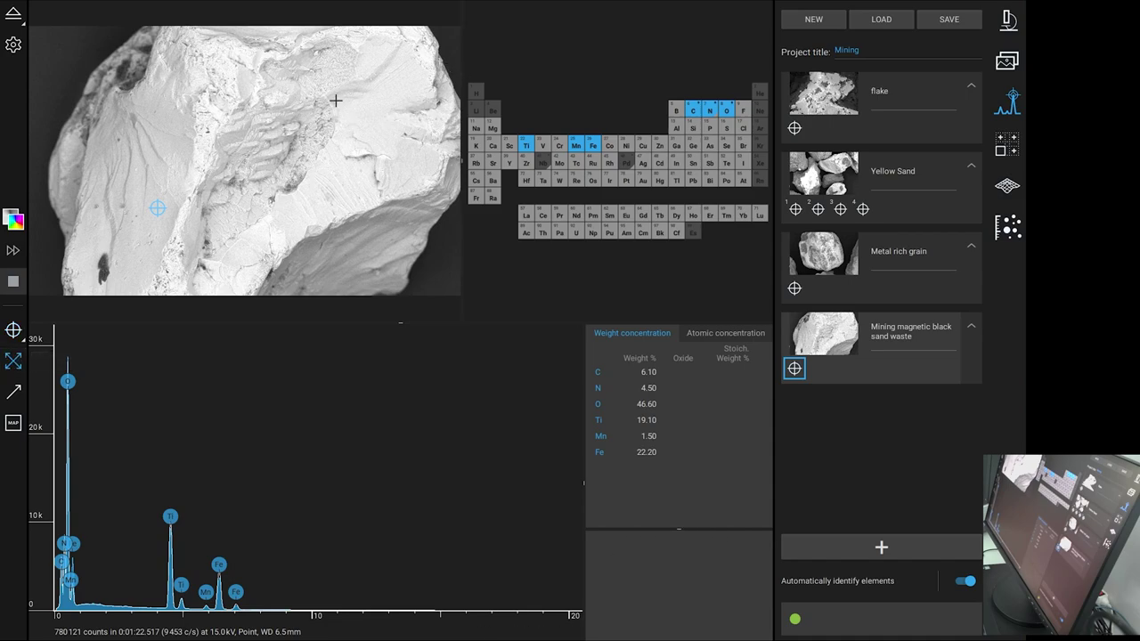
mouse_move(336, 100)
mouse_down()
mouse_move(433, 173)
mouse_move(422, 172)
mouse_up()
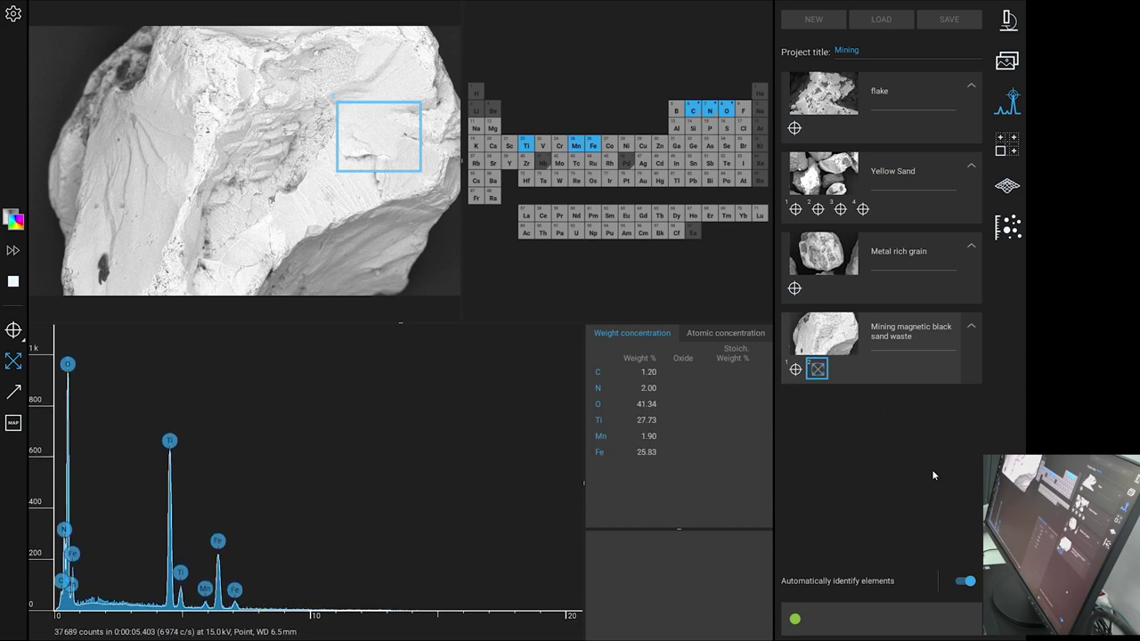
click(797, 370)
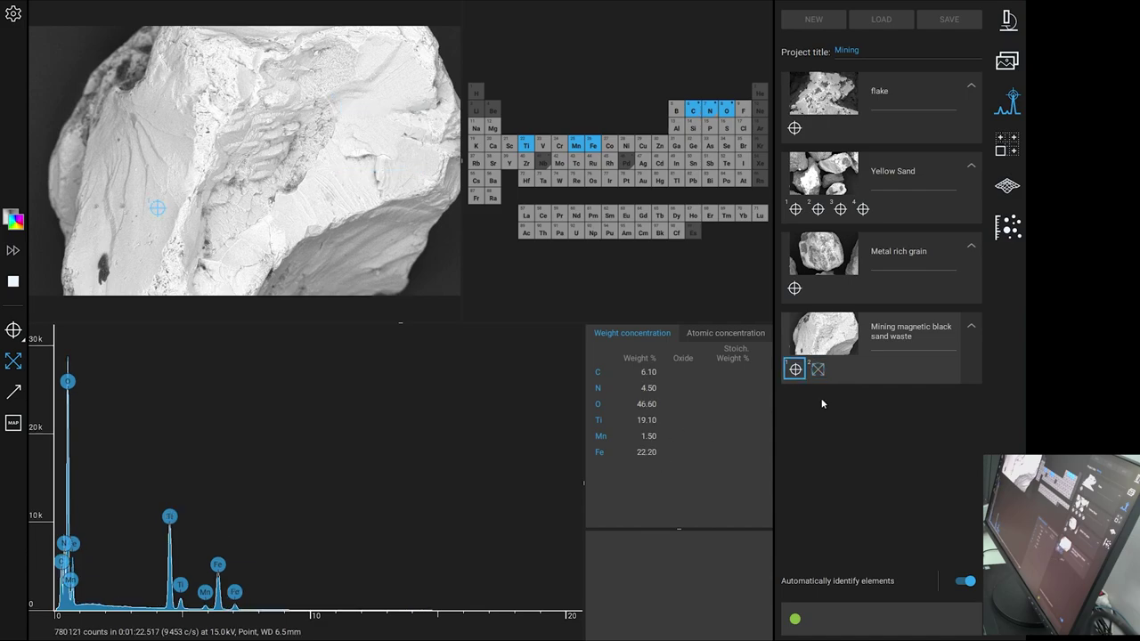
click(818, 370)
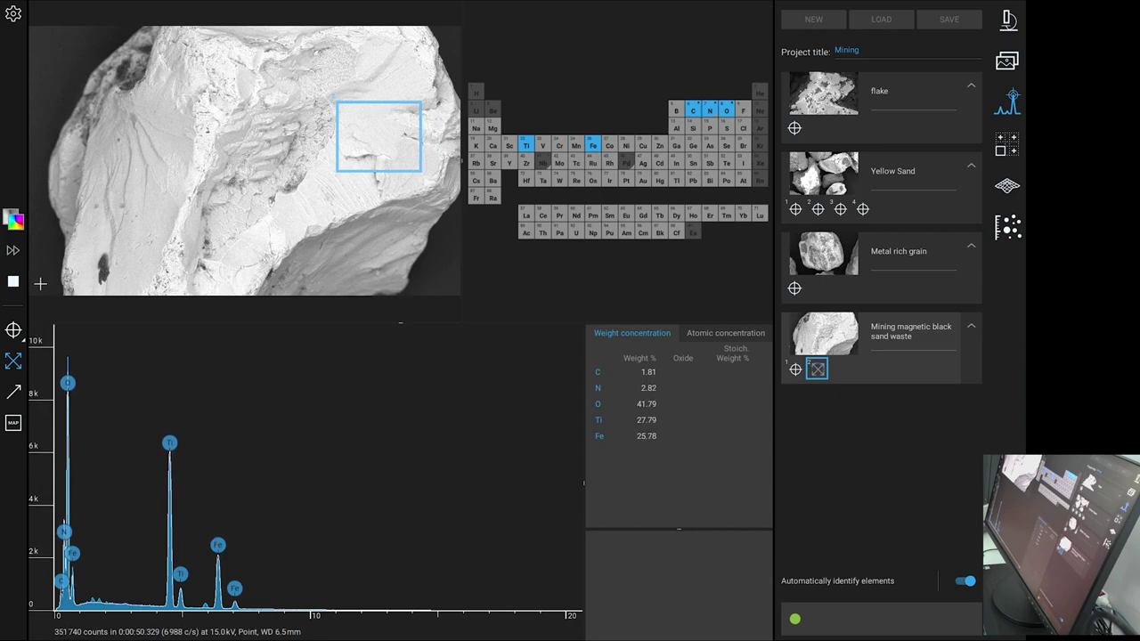
Step: Return to live imaging, center the upper-right part of the grain, and automatically adjust brightness and contrast
click(1008, 19)
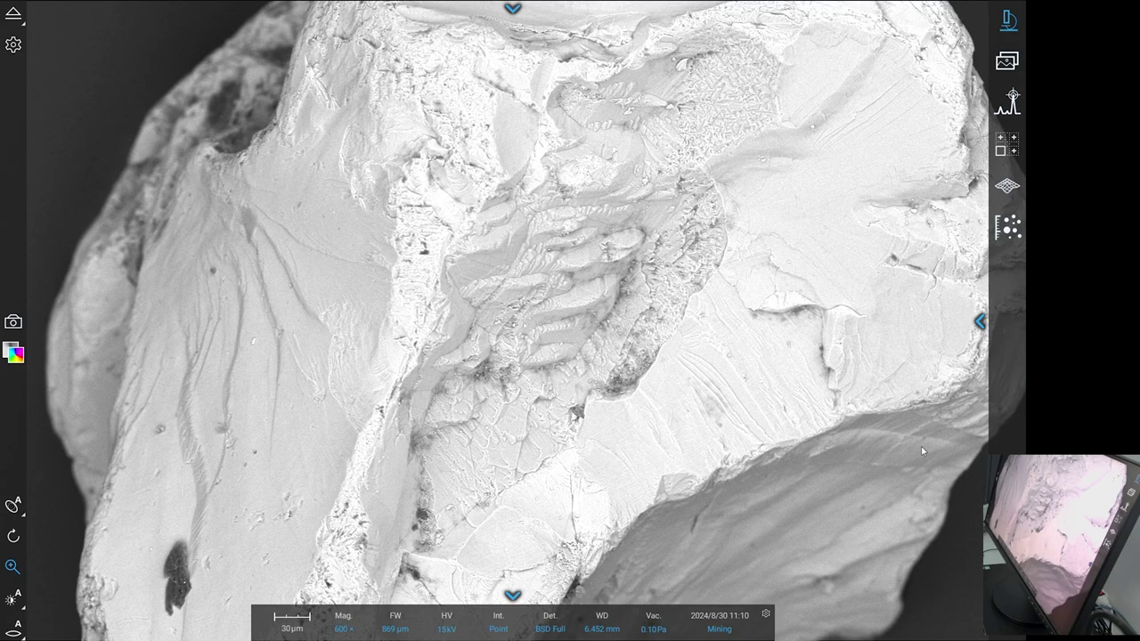
double_click(832, 110)
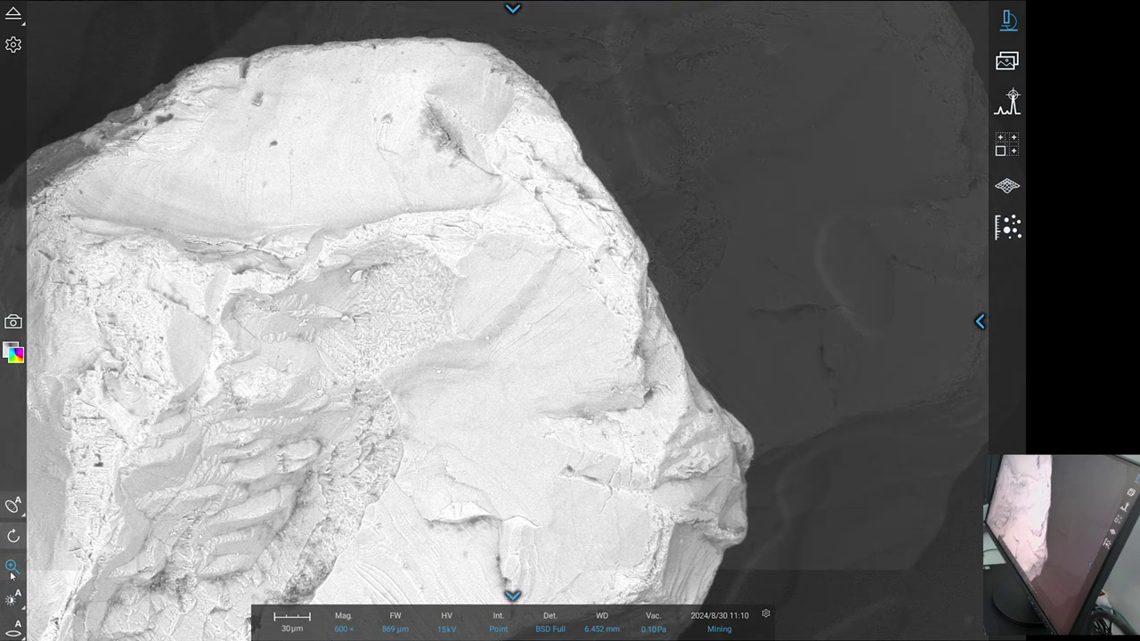
click(11, 599)
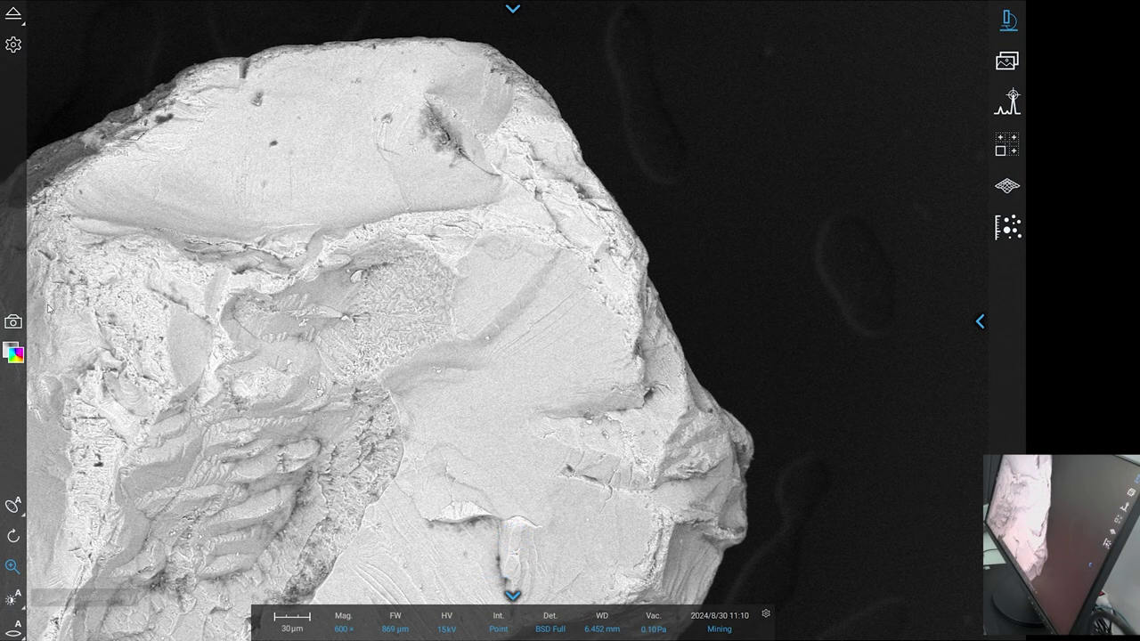
Step: Autofocus on the fine parallel lines beside the grain's rough edge at 3200× magnification and save an image
scroll(501, 397, up, 5)
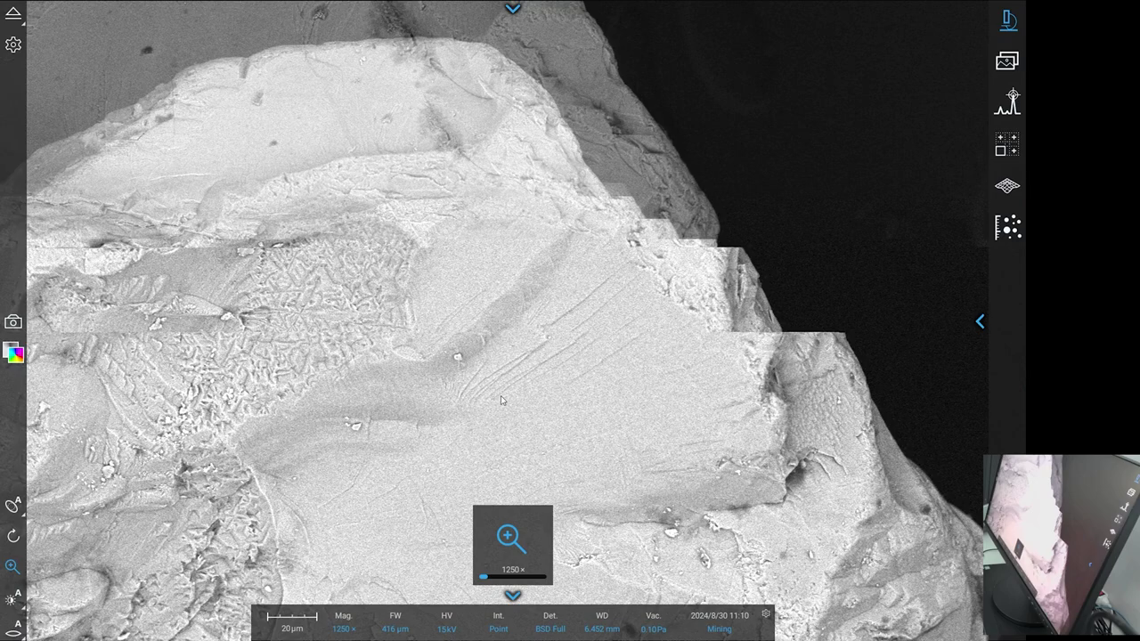
scroll(500, 398, up, 1)
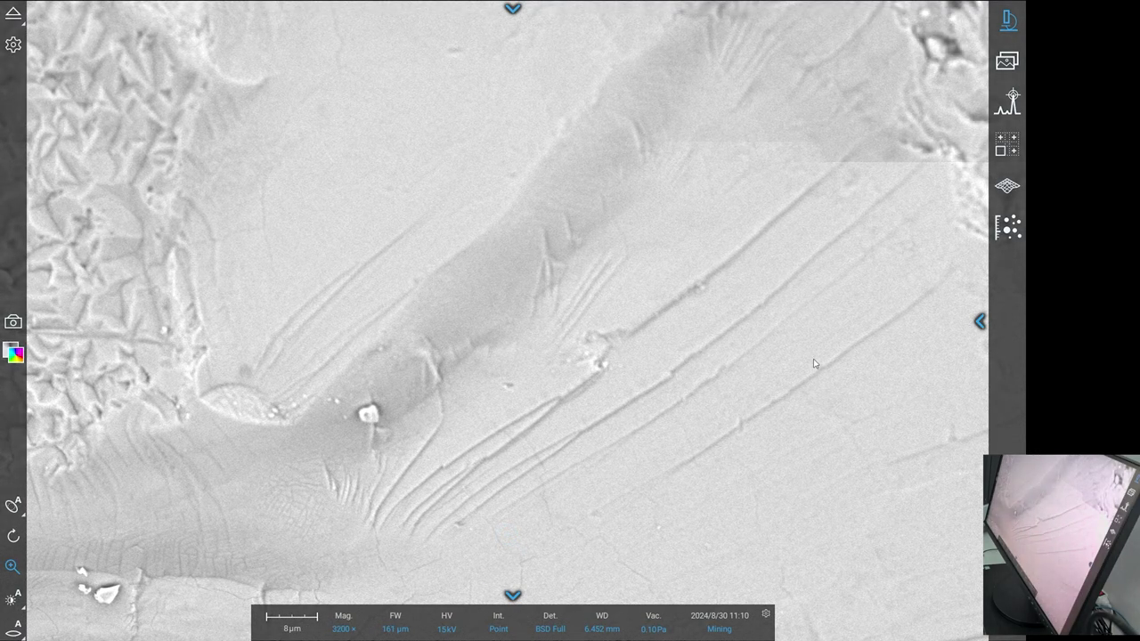
double_click(733, 238)
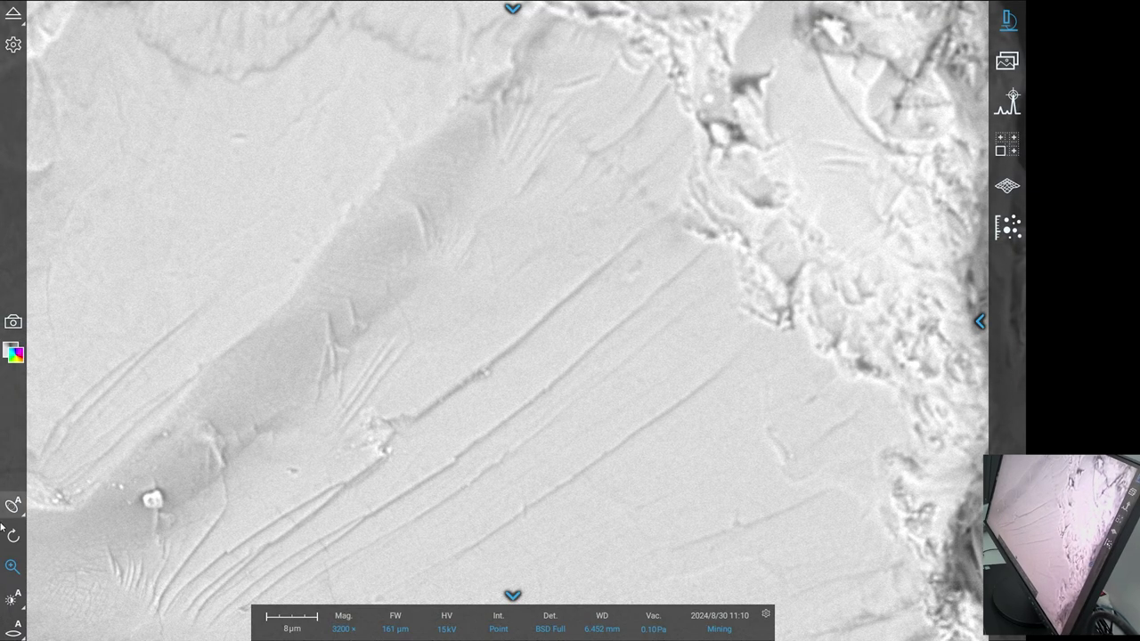
click(13, 631)
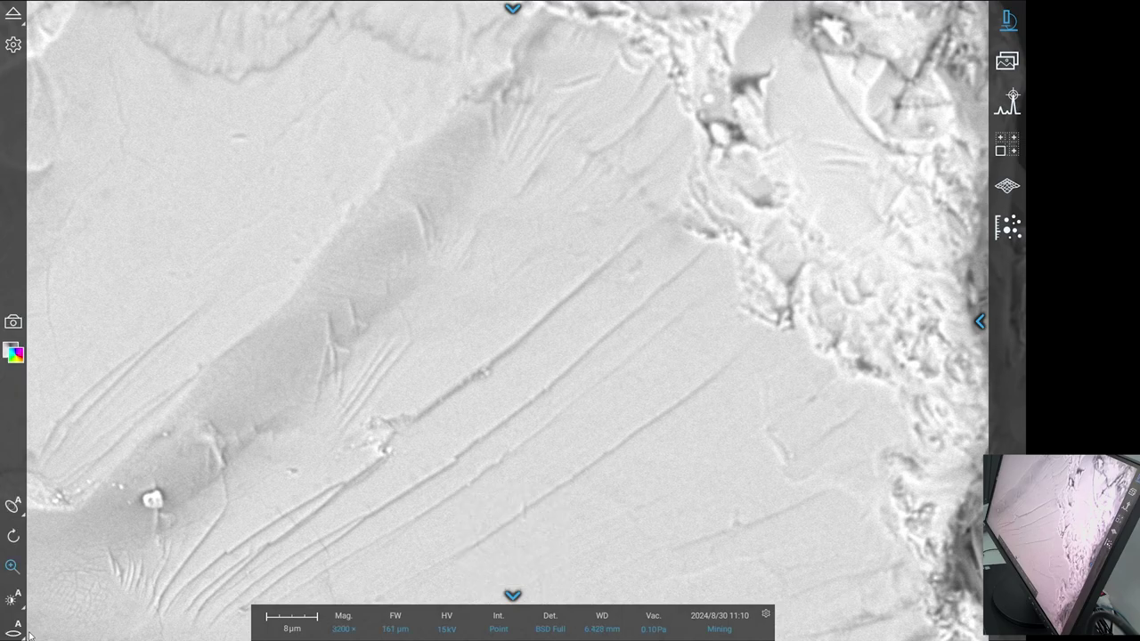
click(14, 322)
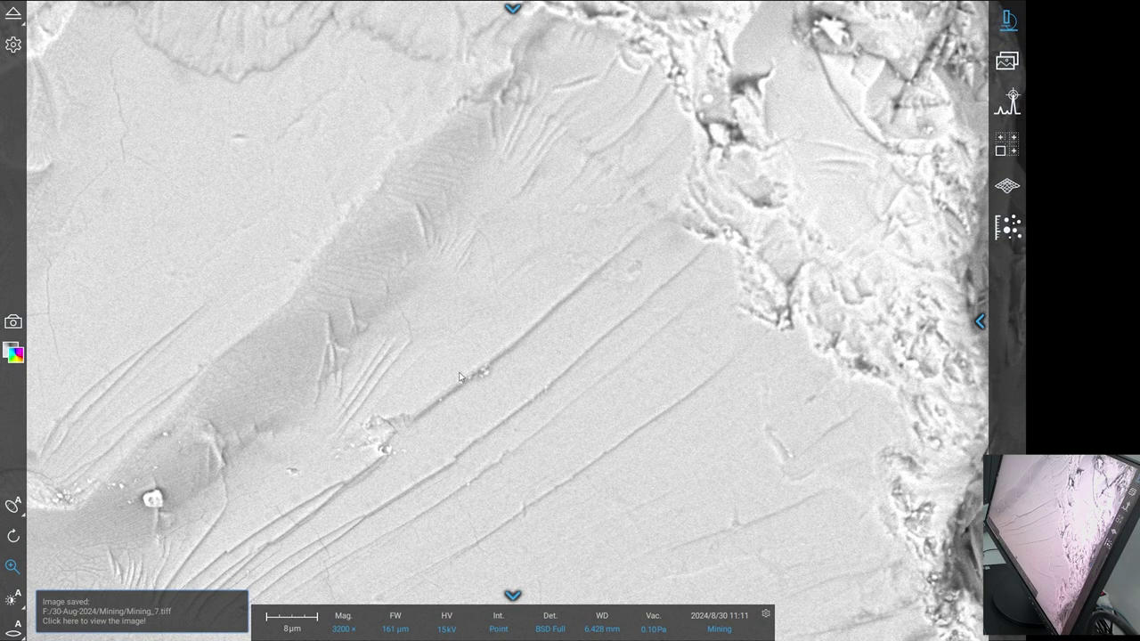
Step: Reduce the magnification to 600× and move the stage to another position on the uppermost sample stub in the navigation image
scroll(460, 377, down, 5)
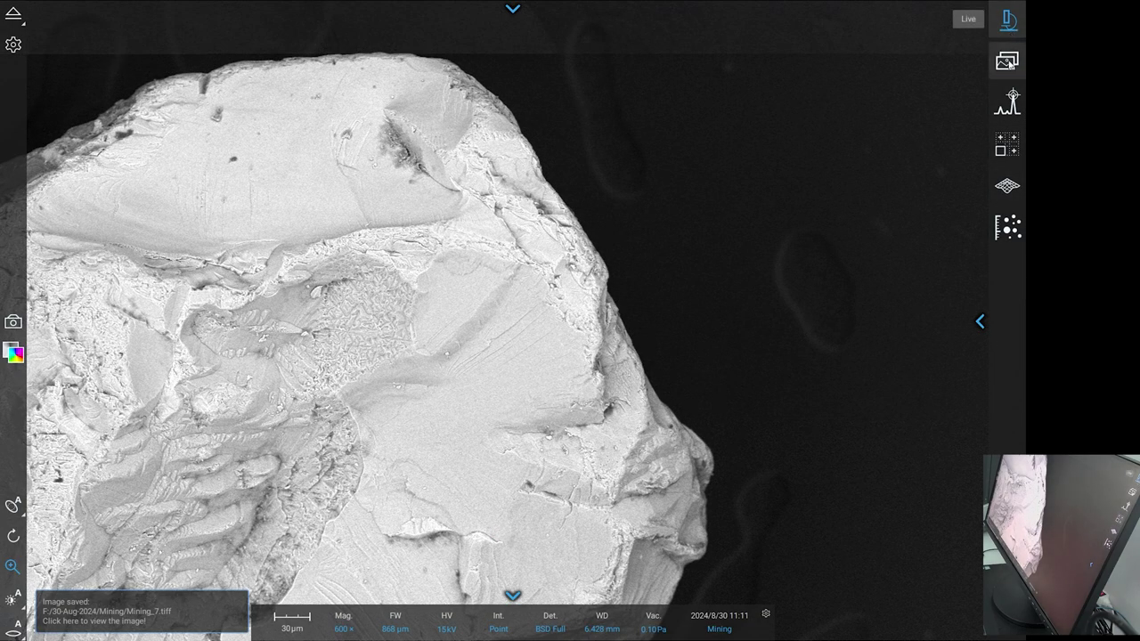
click(979, 322)
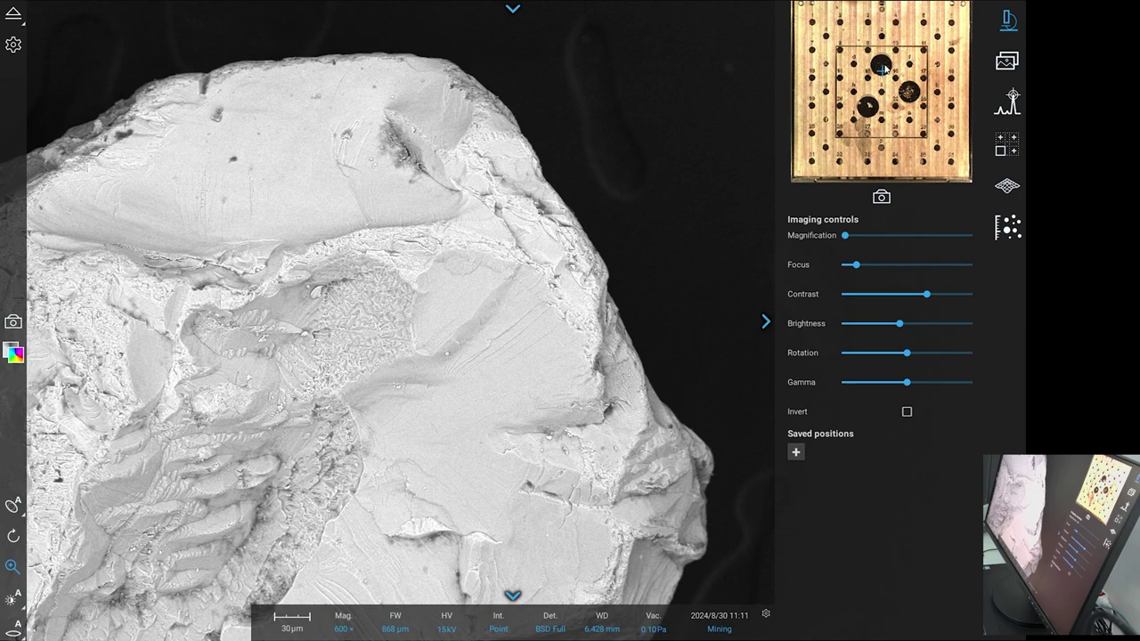
click(884, 65)
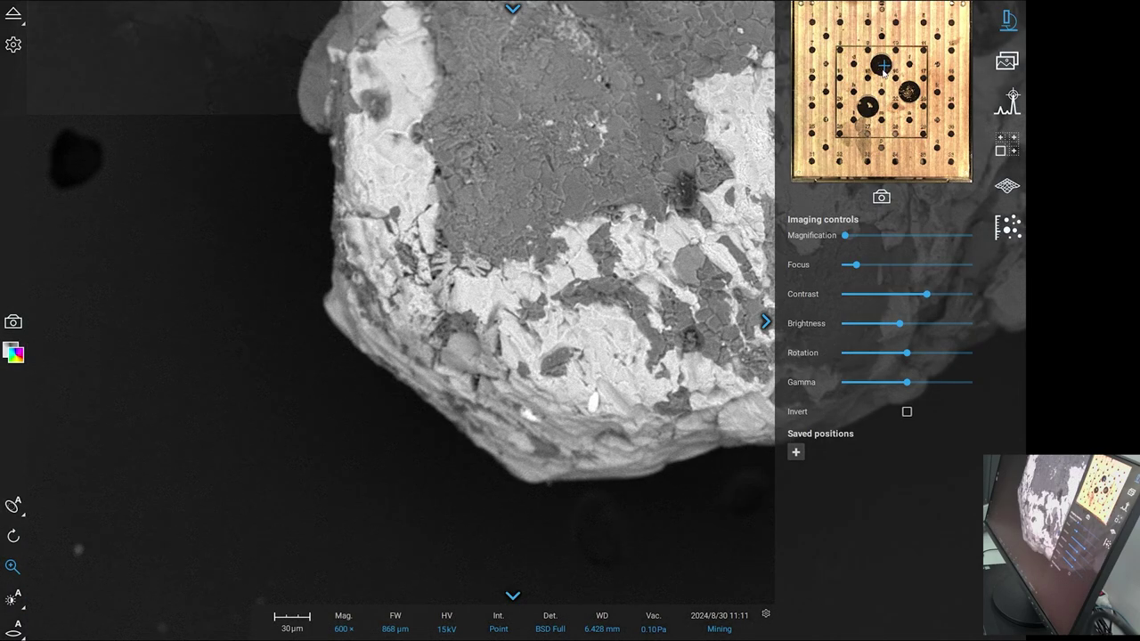
Step: Move the stage to another grain on the uppermost sample stub, show the image without the navigation panel, and save it at 600× magnification
click(884, 70)
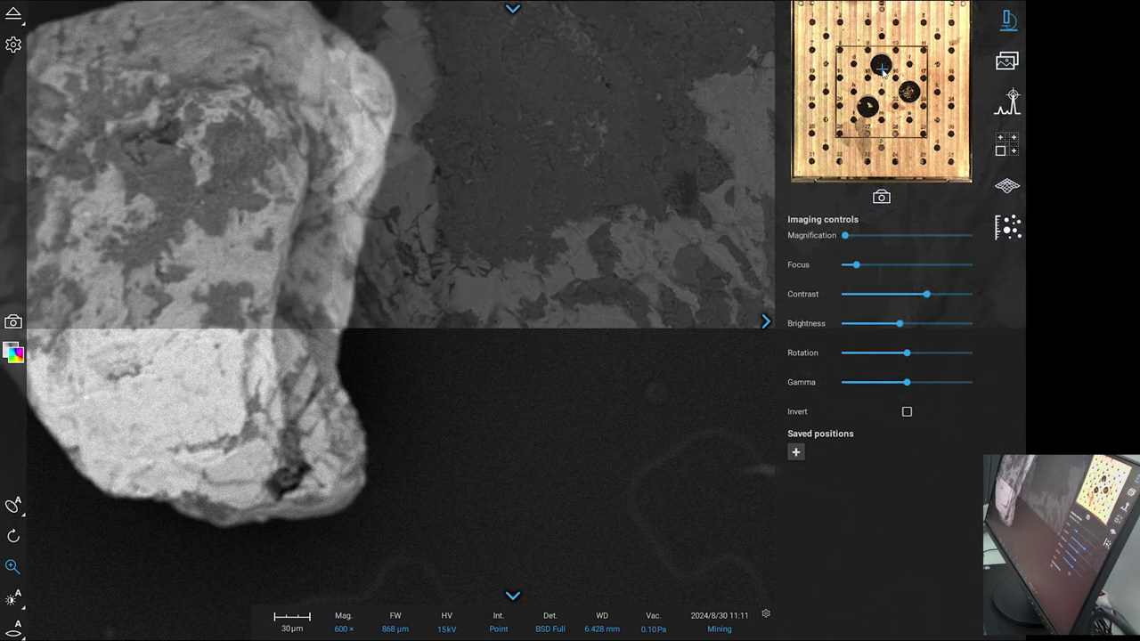
click(881, 67)
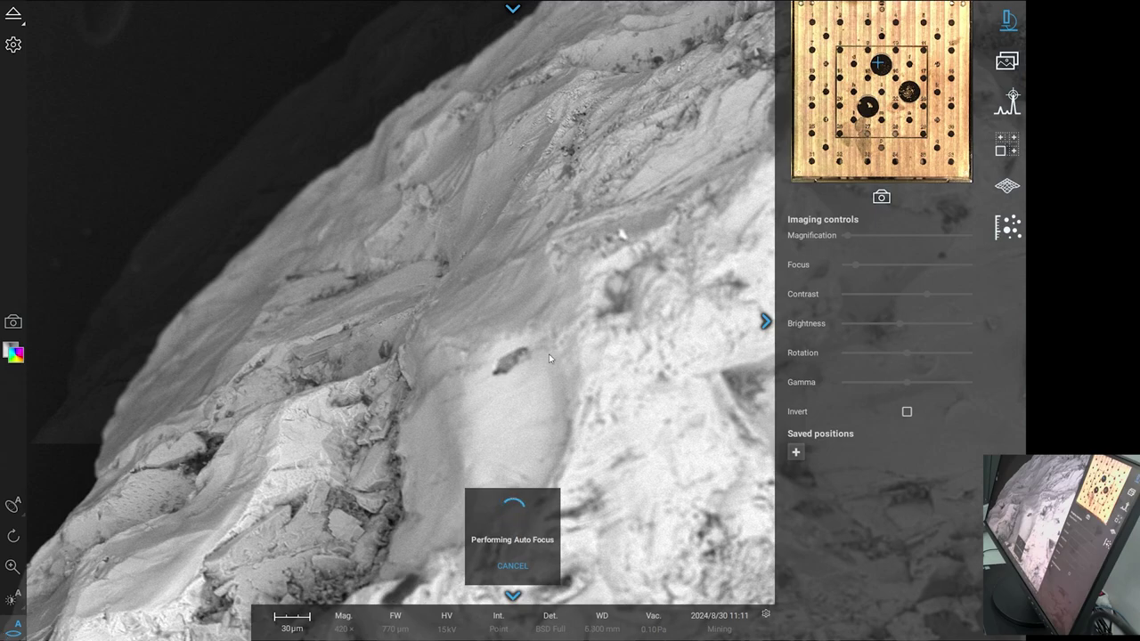
click(766, 324)
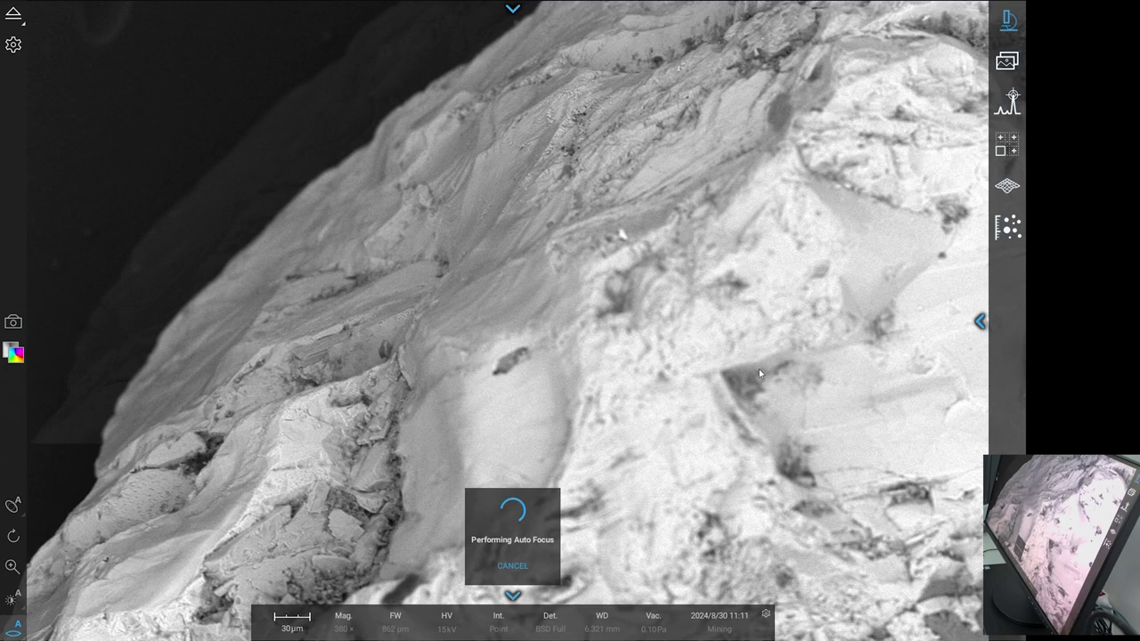
click(16, 325)
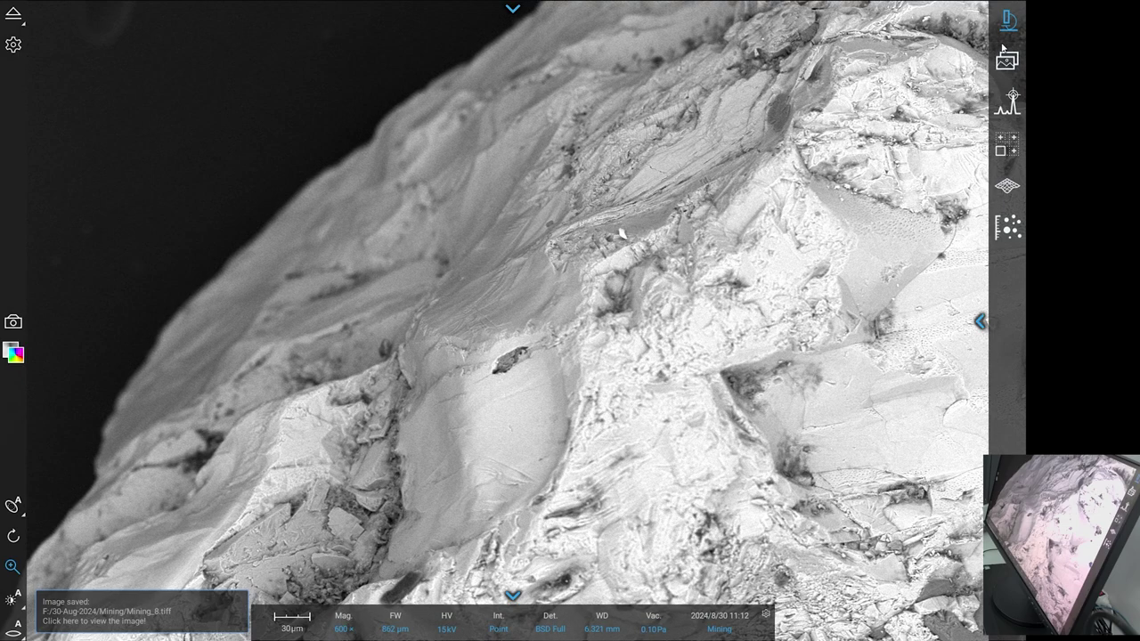
Step: Acquire a new image for element identification and add a spot on the smooth oval patch plus a rectangular region on the bright right face
click(1013, 114)
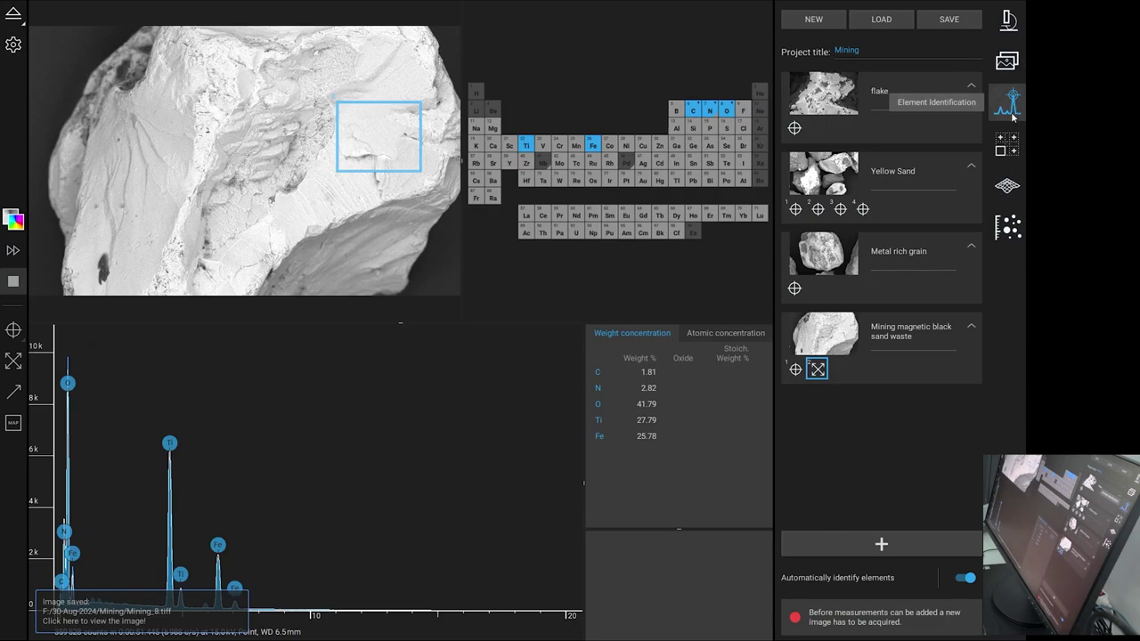
click(926, 545)
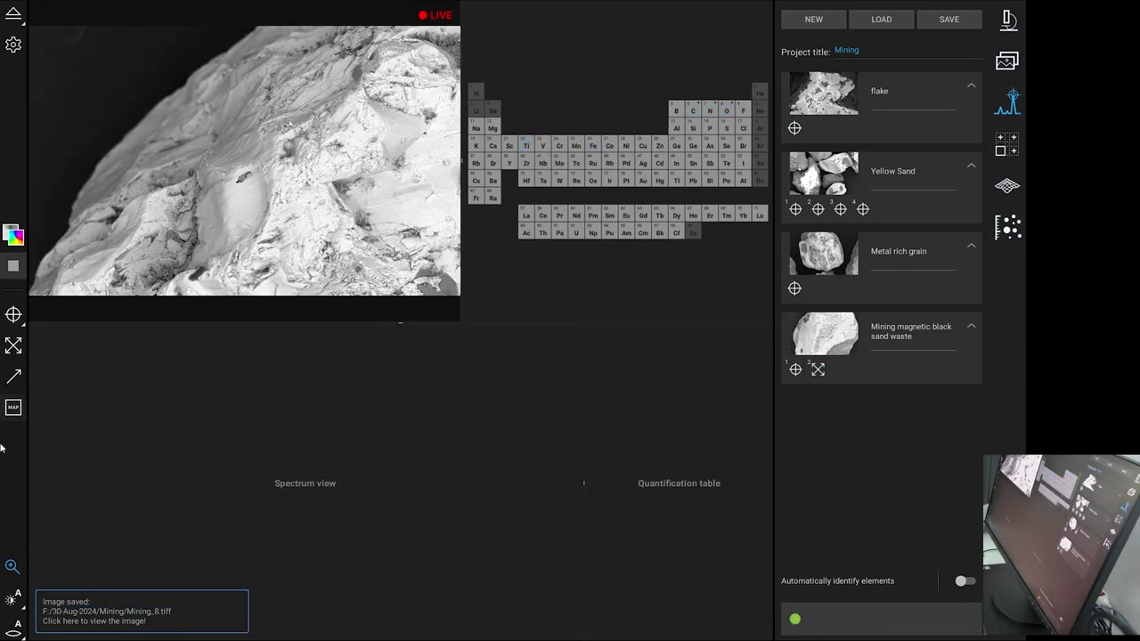
click(14, 315)
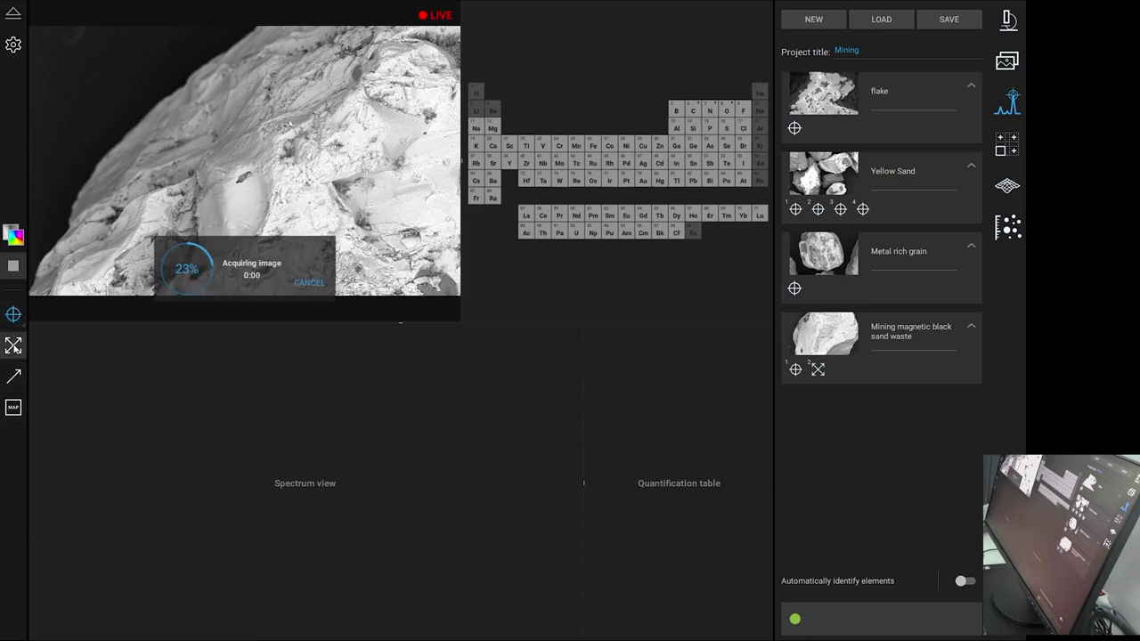
click(229, 207)
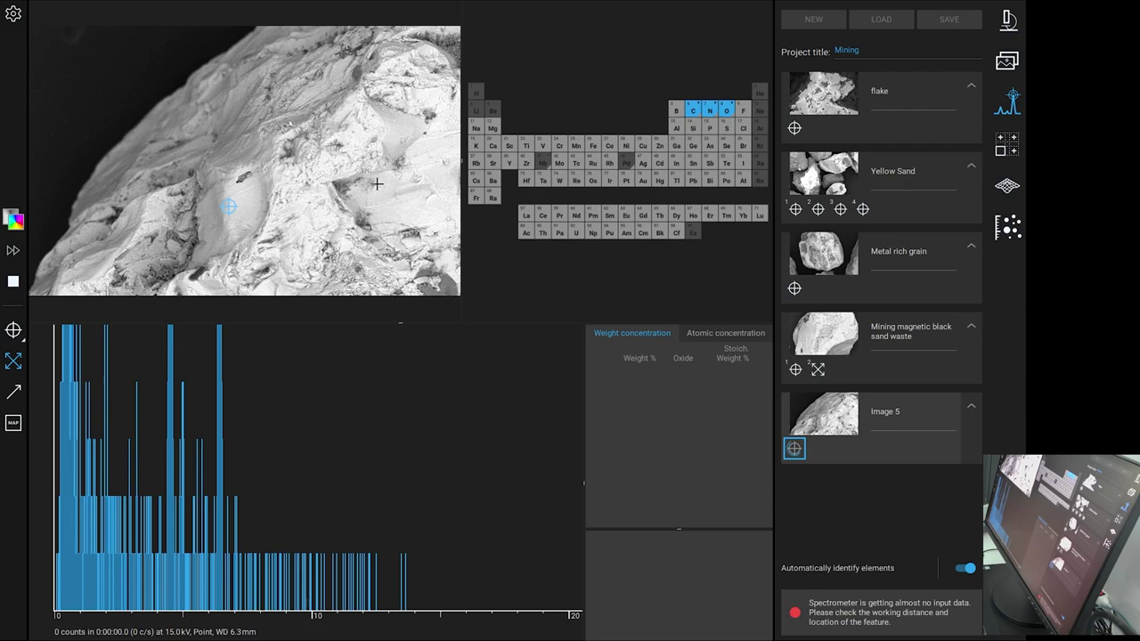
drag(374, 176, 440, 230)
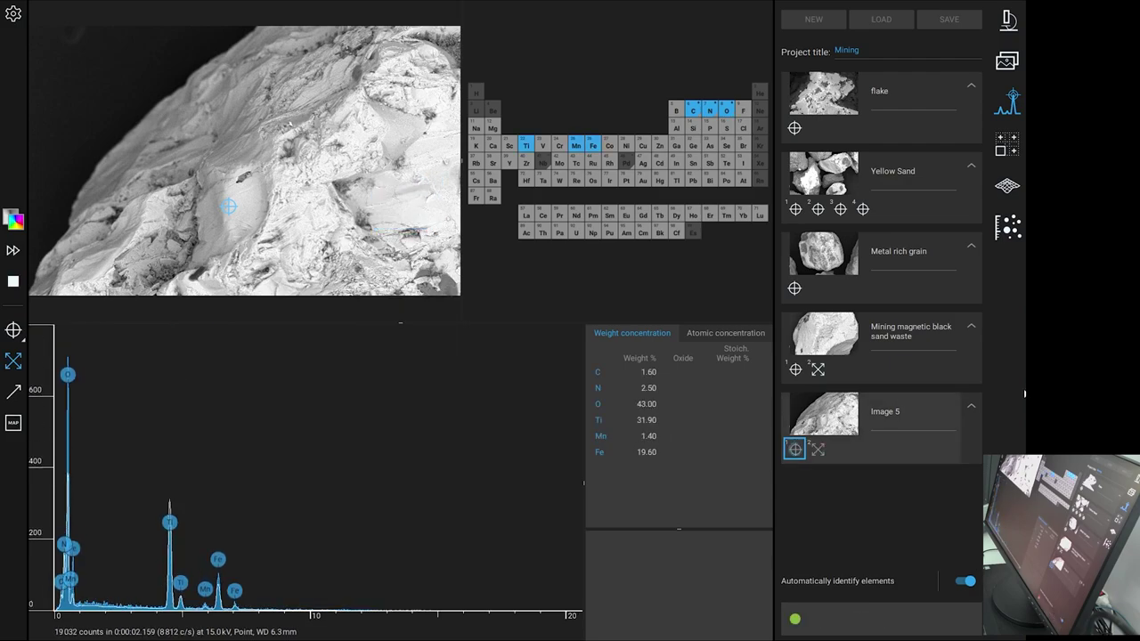
Step: Name the new image "Mining magnetic black sand waste 2", reusing the title of the previous image
click(813, 328)
key(ctrl+c)
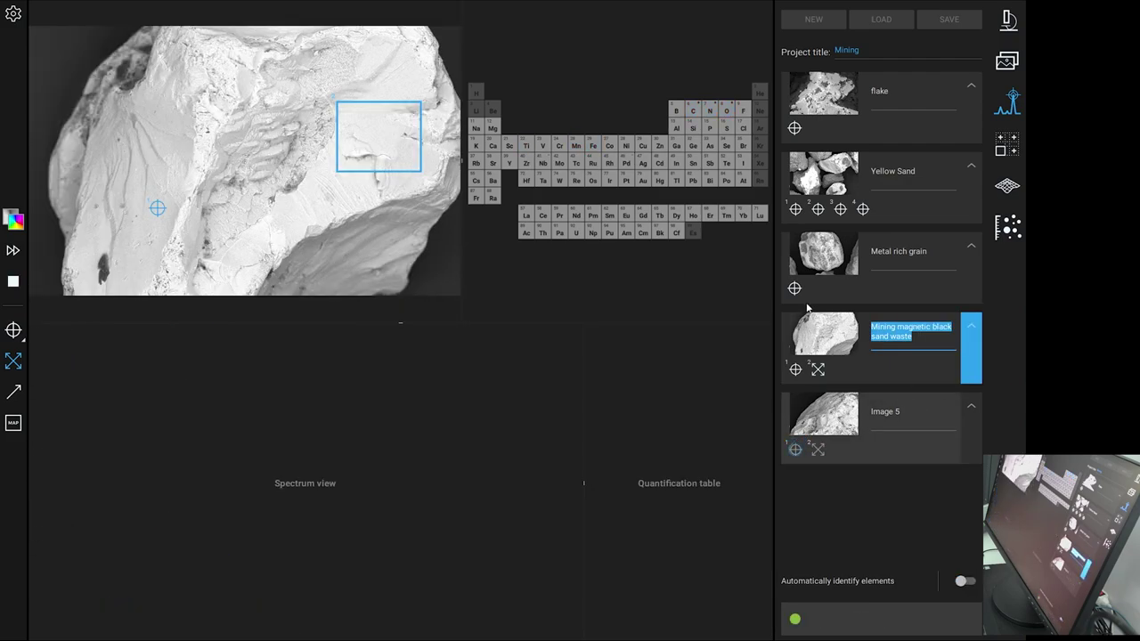
click(901, 412)
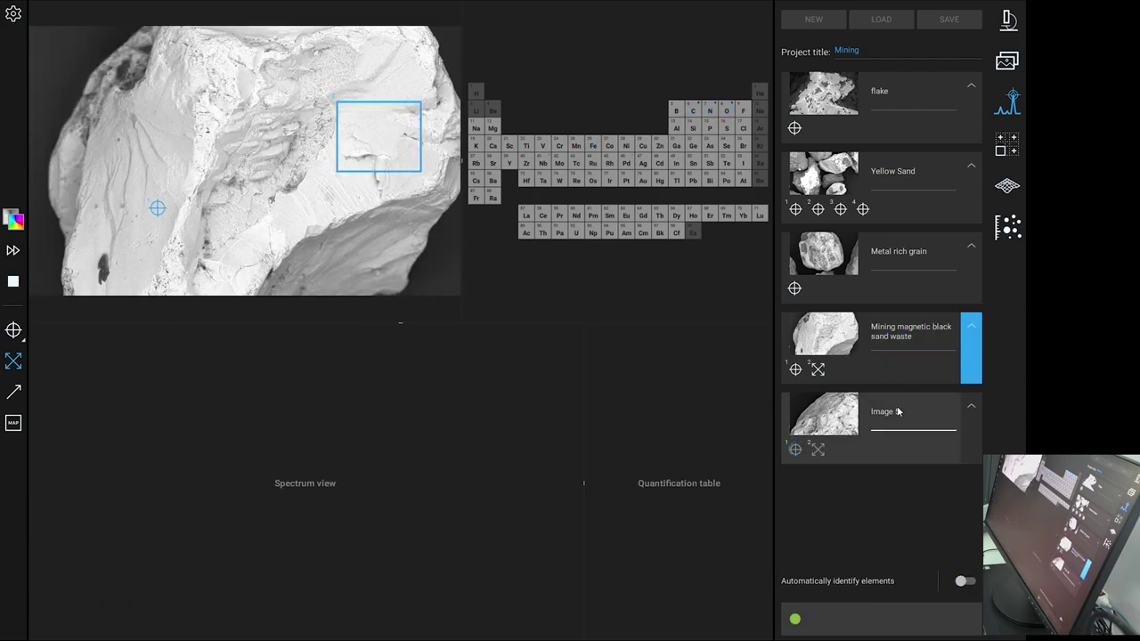
key(ctrl+v)
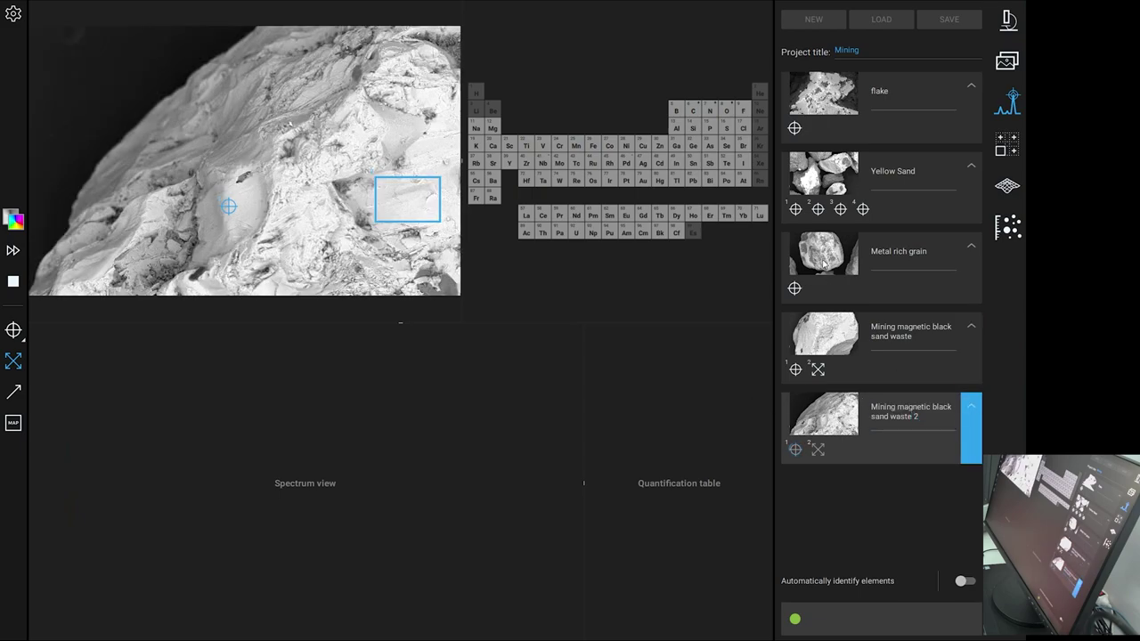
Step: Check the spot measurement's weight and atomic concentrations on the smooth oval patch and stop the acquisition
click(799, 450)
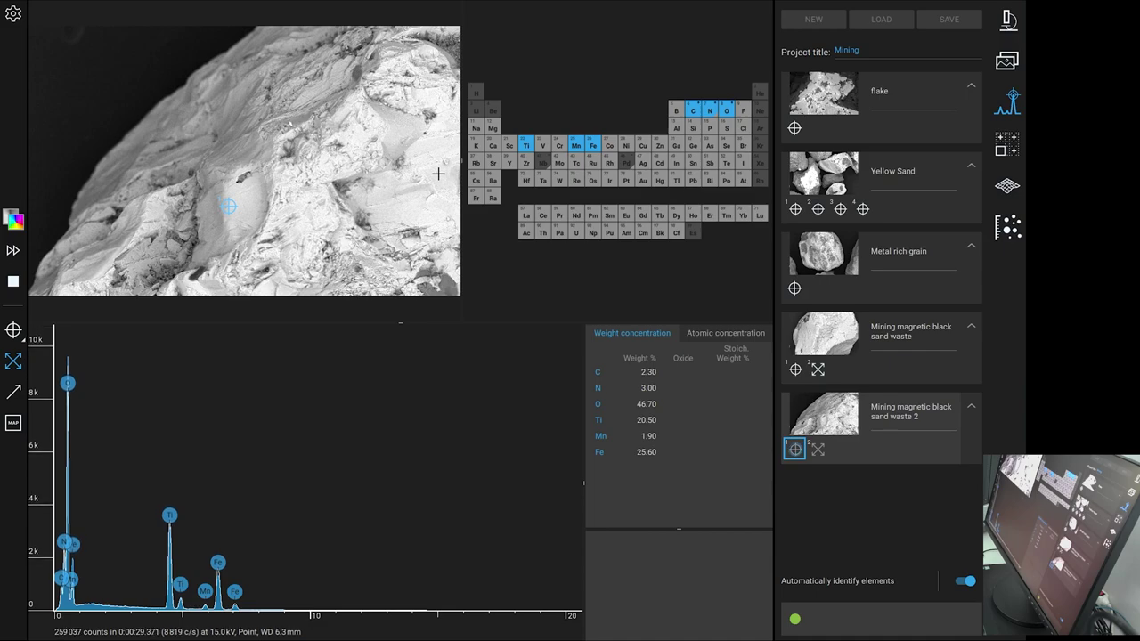
click(710, 336)
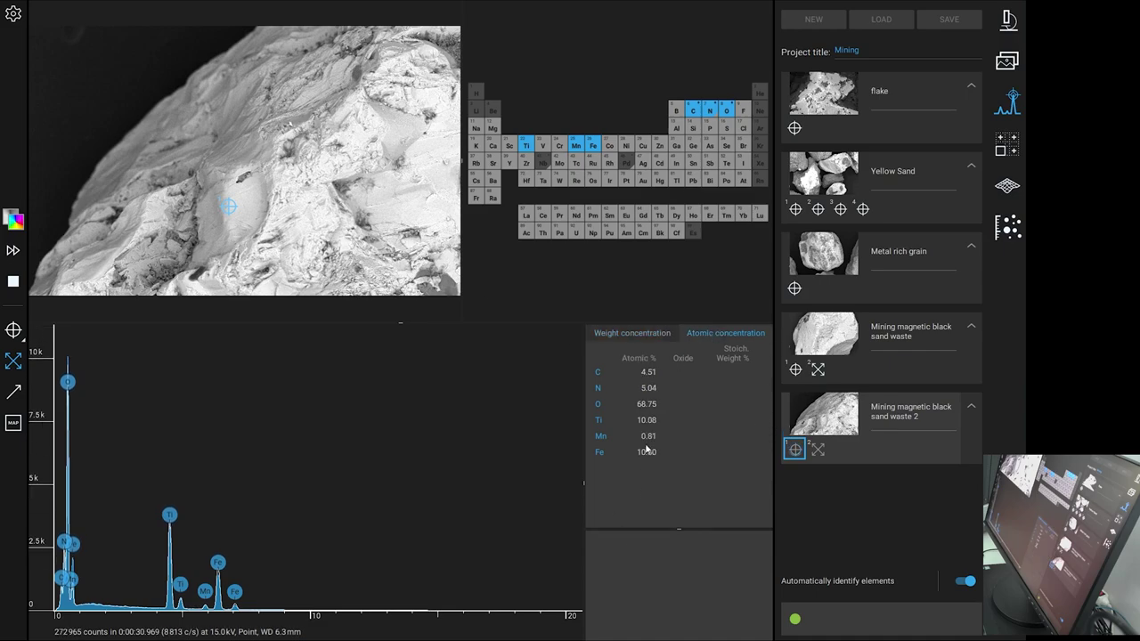
click(647, 333)
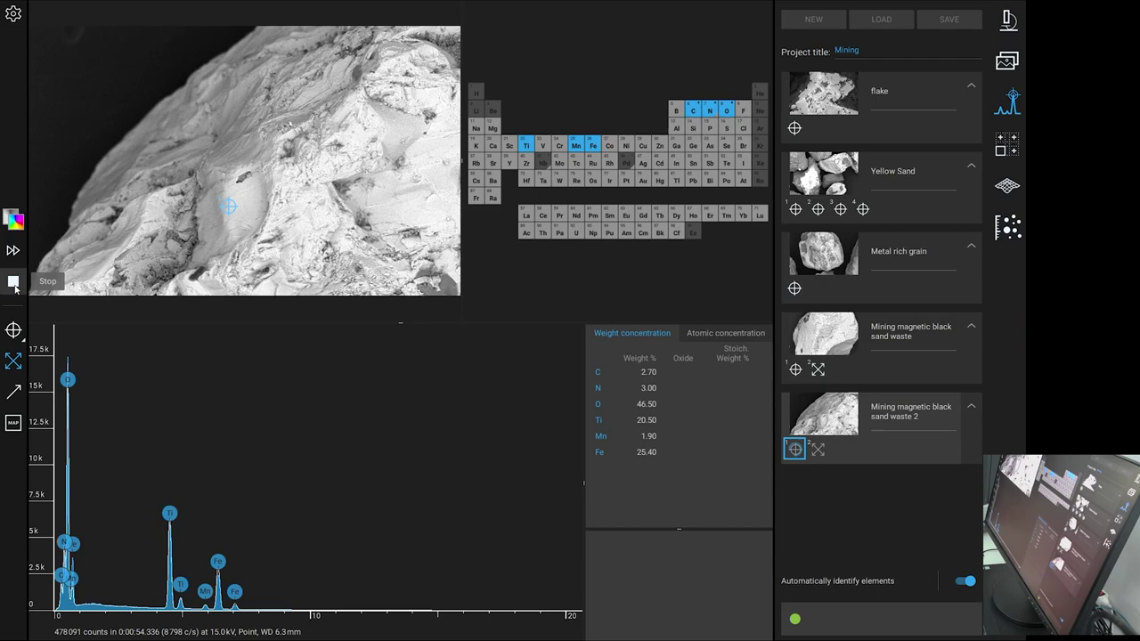
click(15, 287)
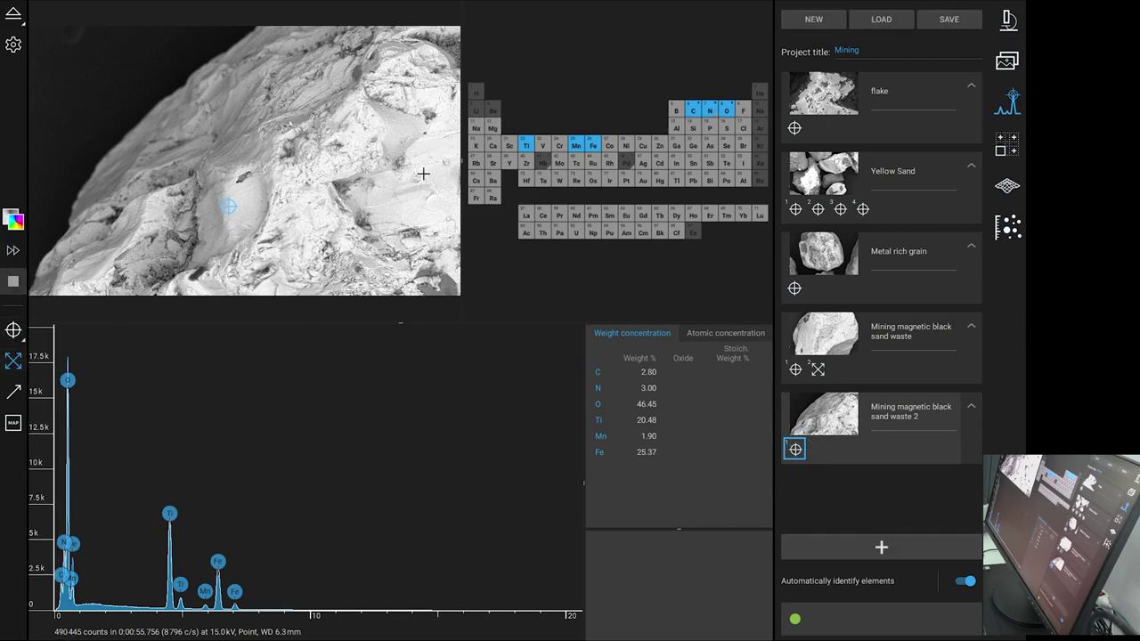
Step: Measure a new rectangular region on the grain's bright right face and compare its weight and atomic concentrations
drag(384, 181, 452, 219)
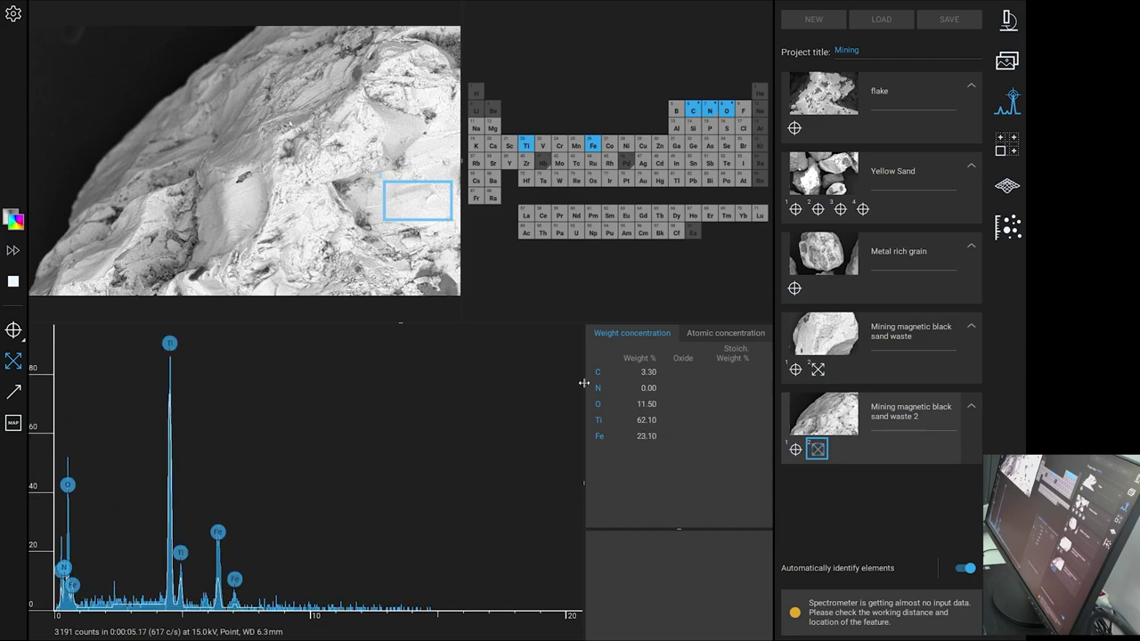
click(646, 421)
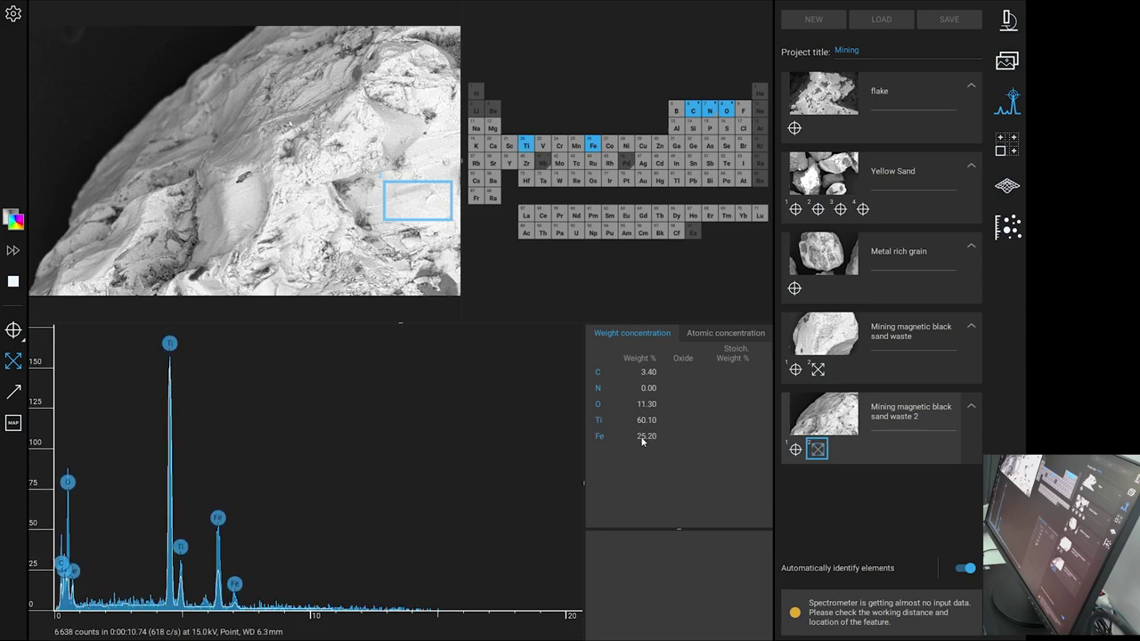
click(731, 334)
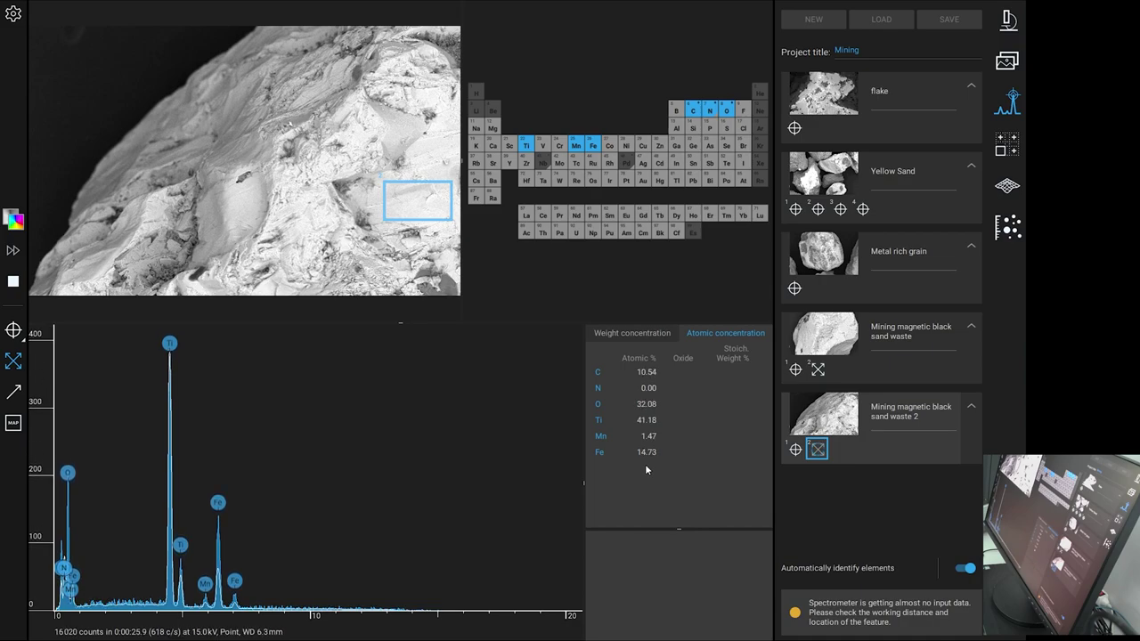
click(627, 334)
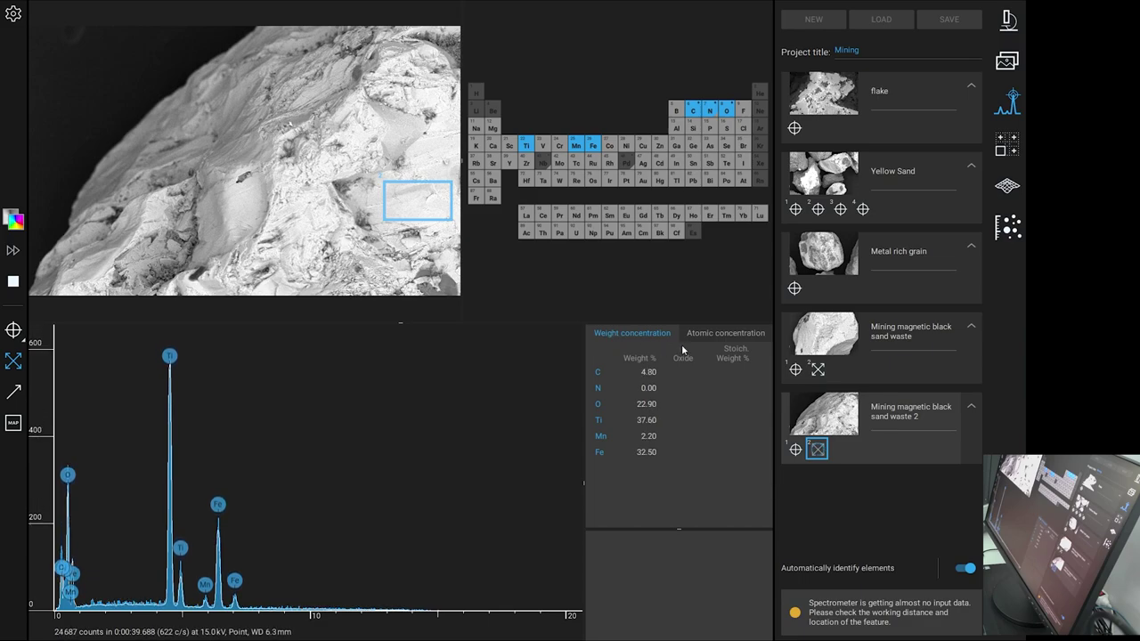
click(722, 332)
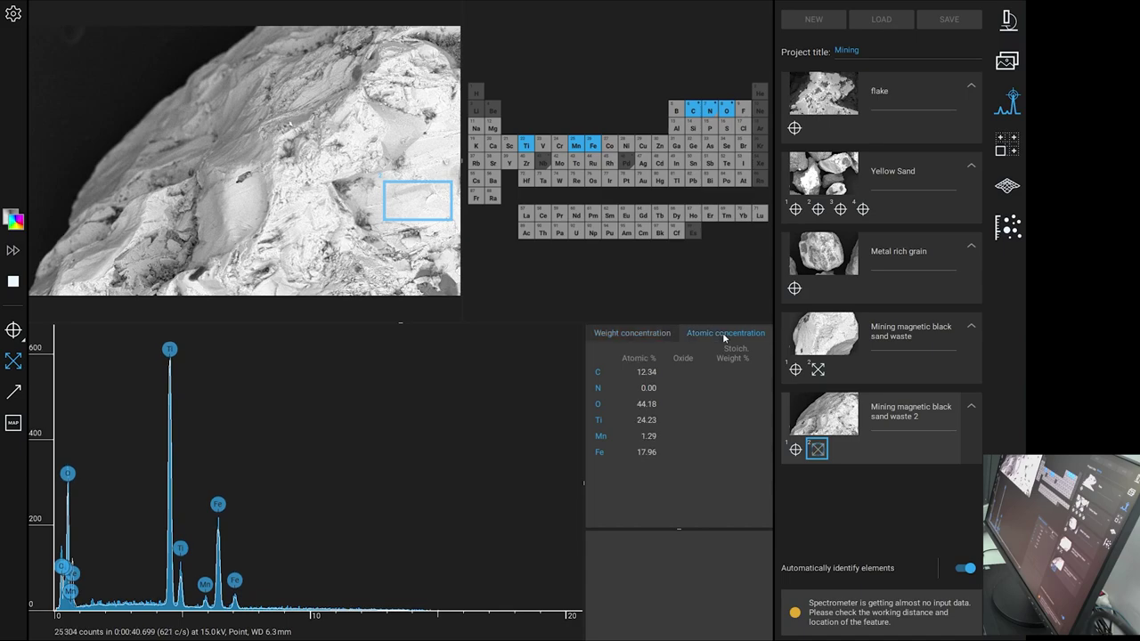
click(620, 332)
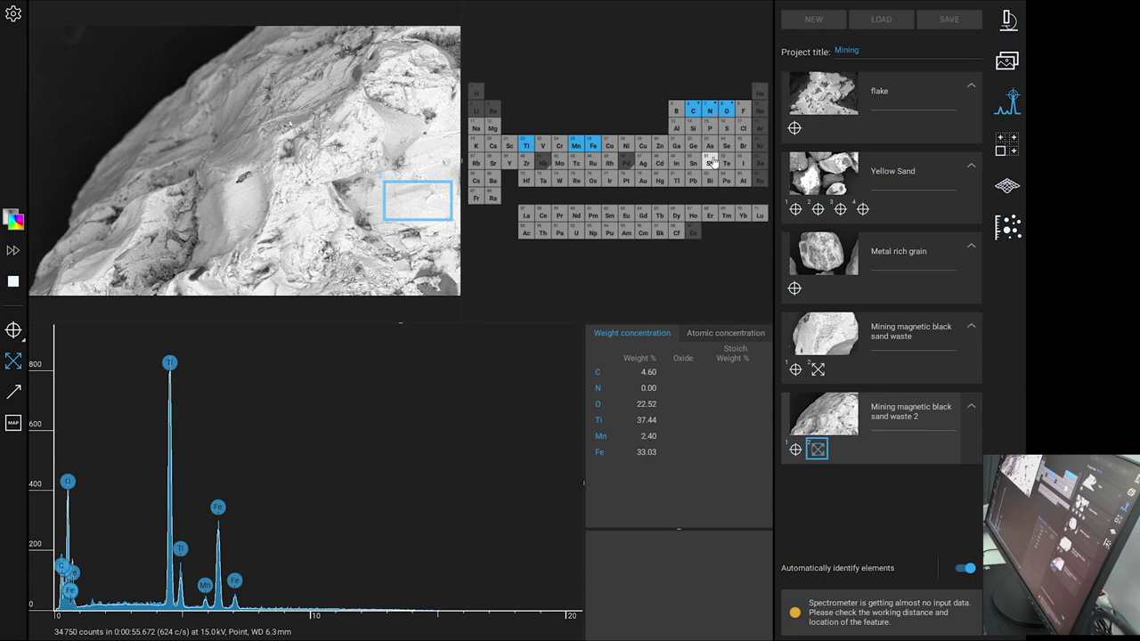
Step: Exclude nitrogen from the region's composition, recheck the atomic and weight concentrations, and stop the measurement
right_click(718, 109)
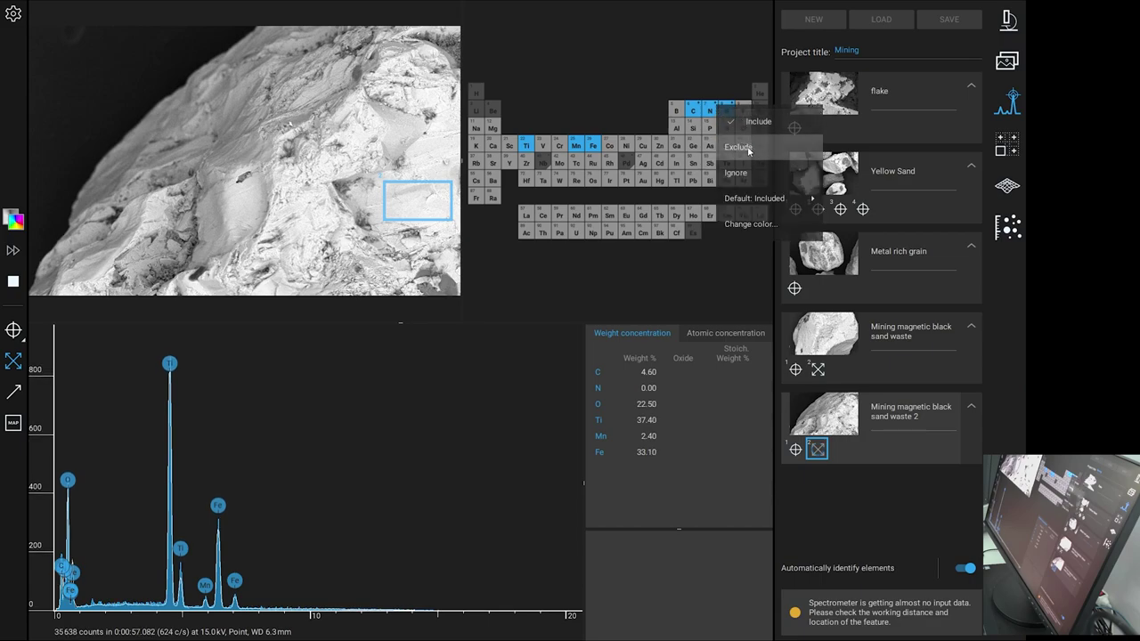
click(739, 147)
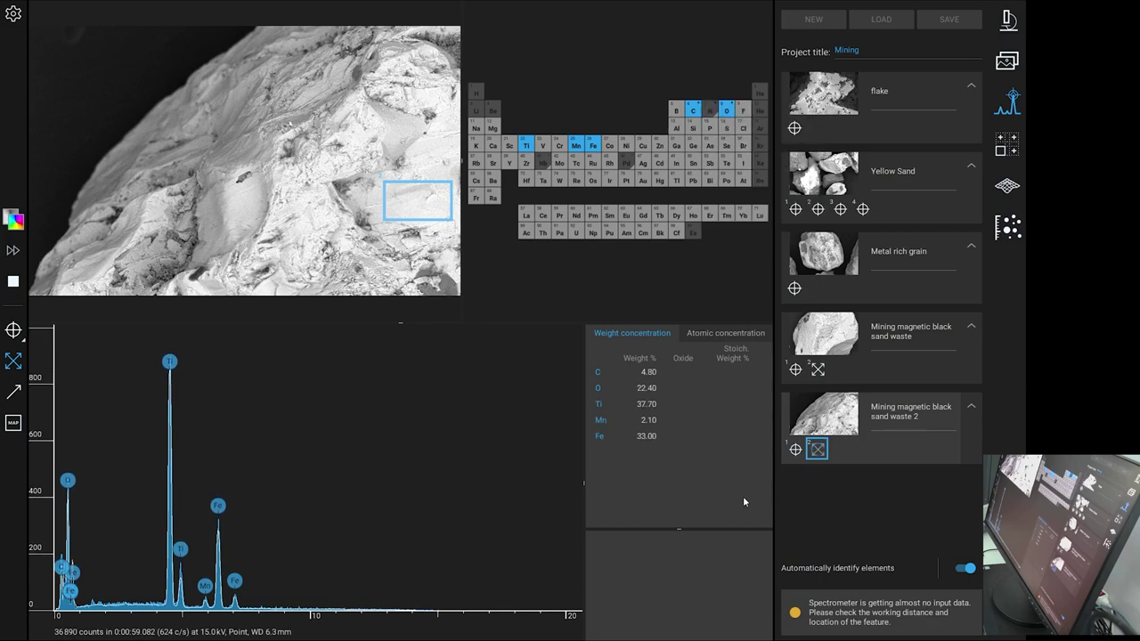
click(718, 334)
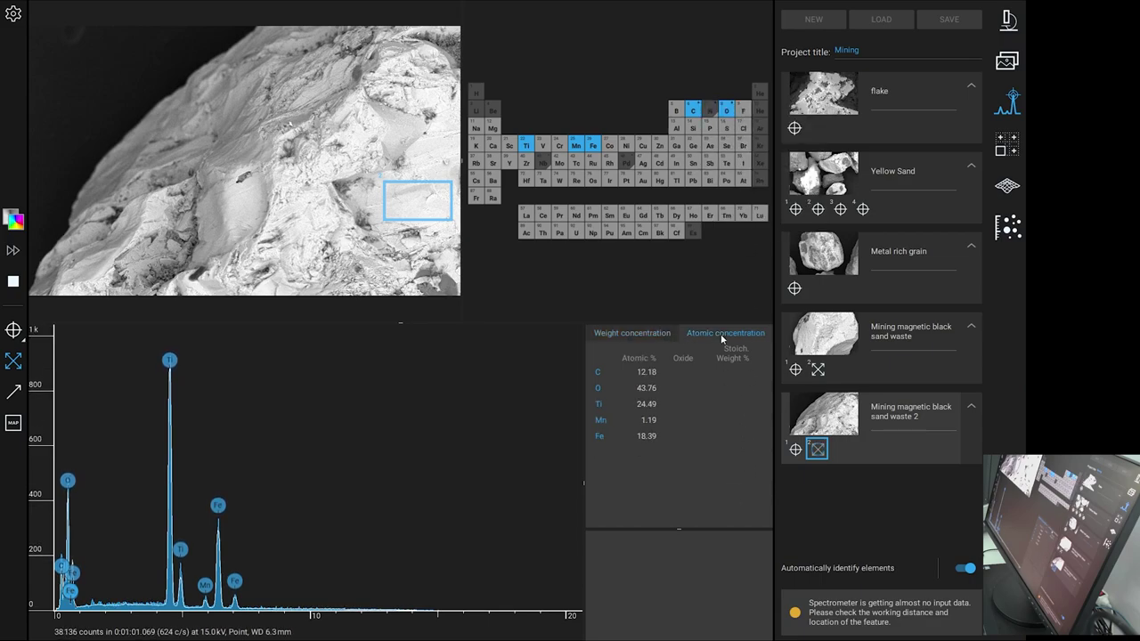
click(629, 332)
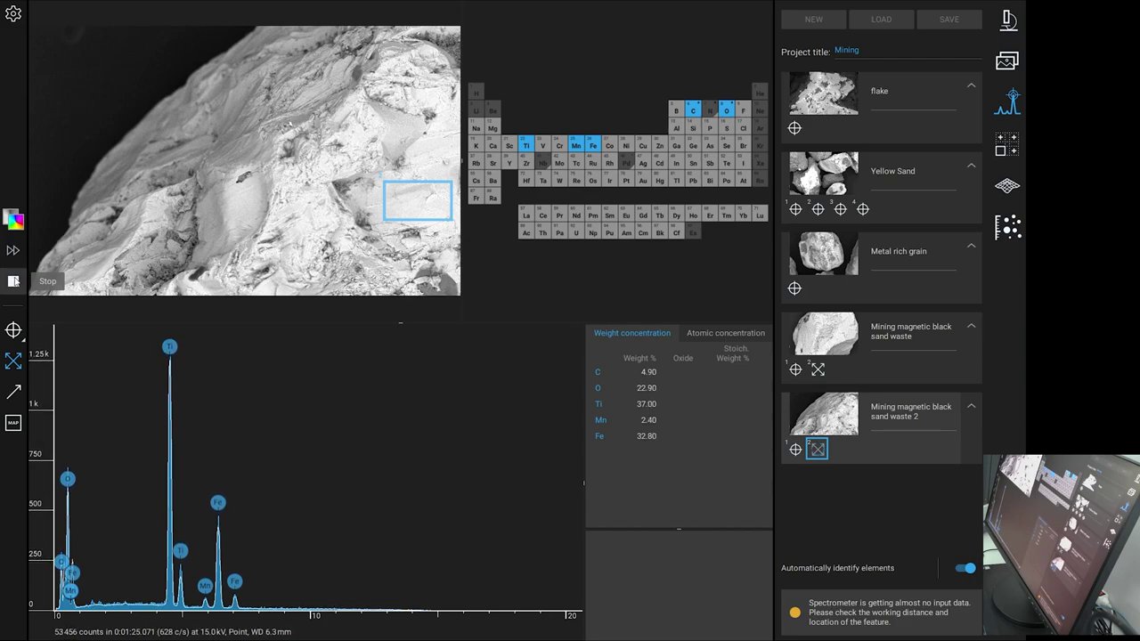
click(13, 281)
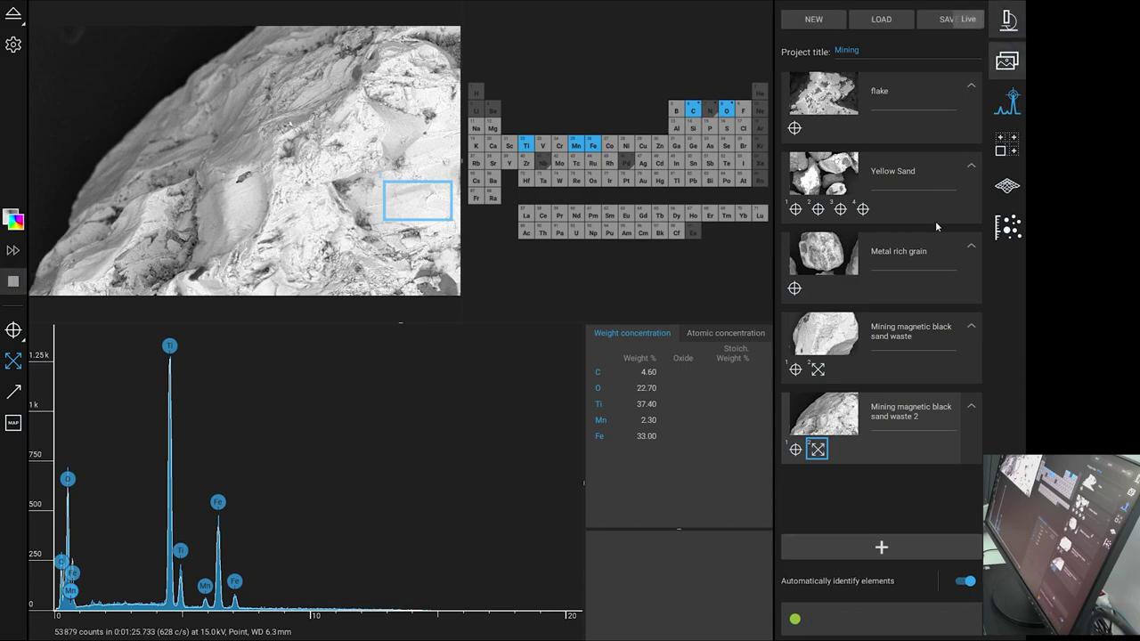
Step: Return to live imaging, center the smooth bright face in the middle of the grain, and increase the magnification to 4000×
click(1009, 22)
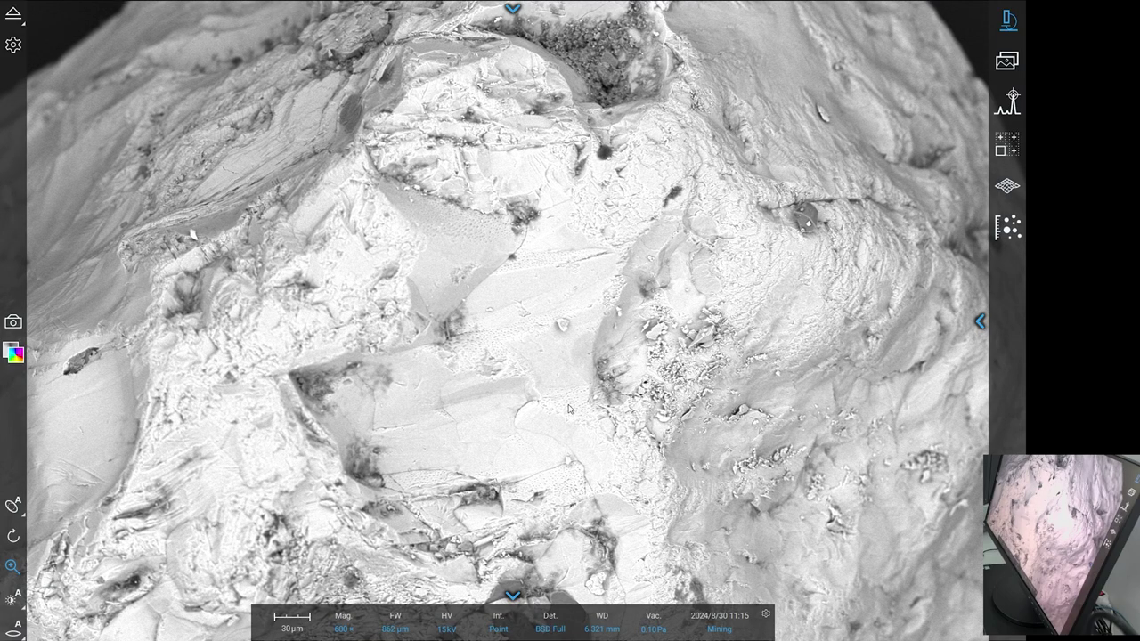
double_click(552, 266)
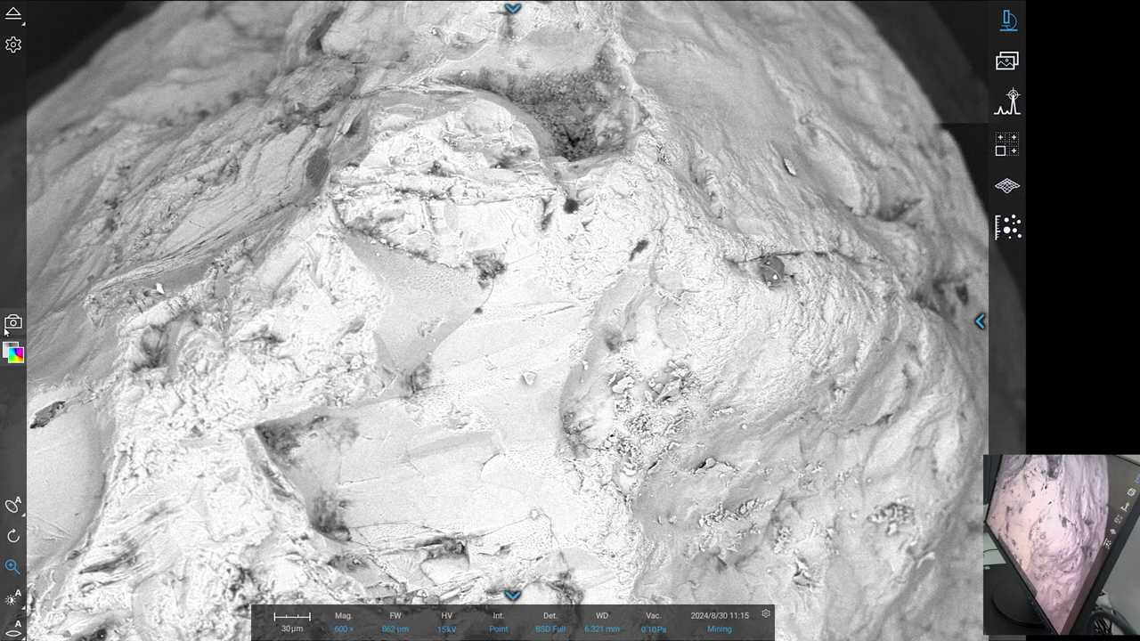
scroll(541, 340, up, 5)
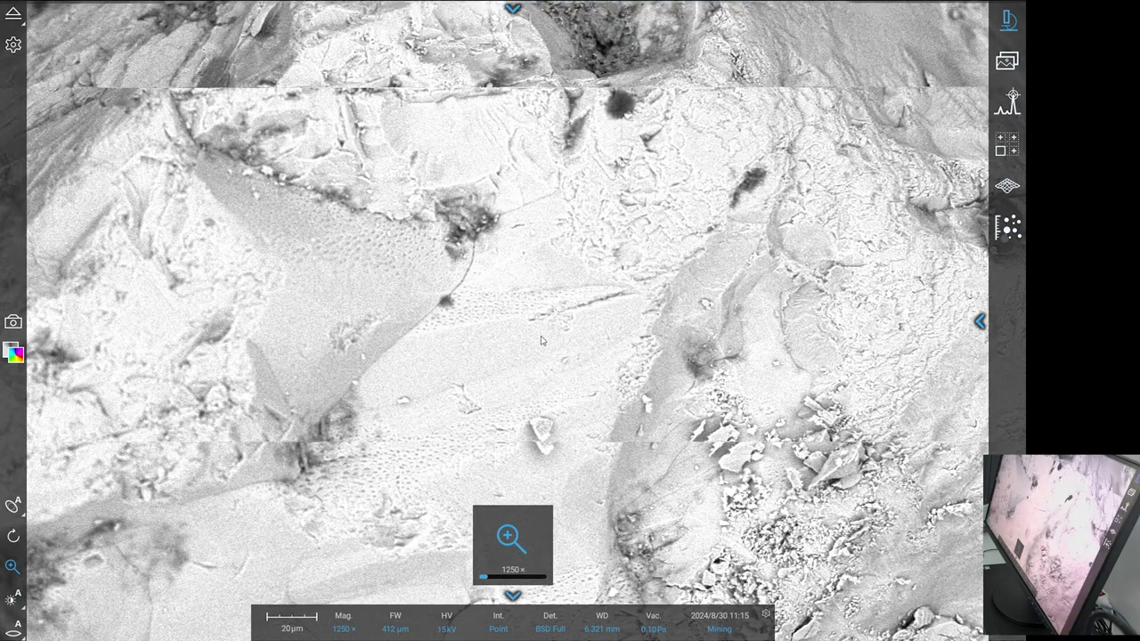
scroll(541, 340, up, 1)
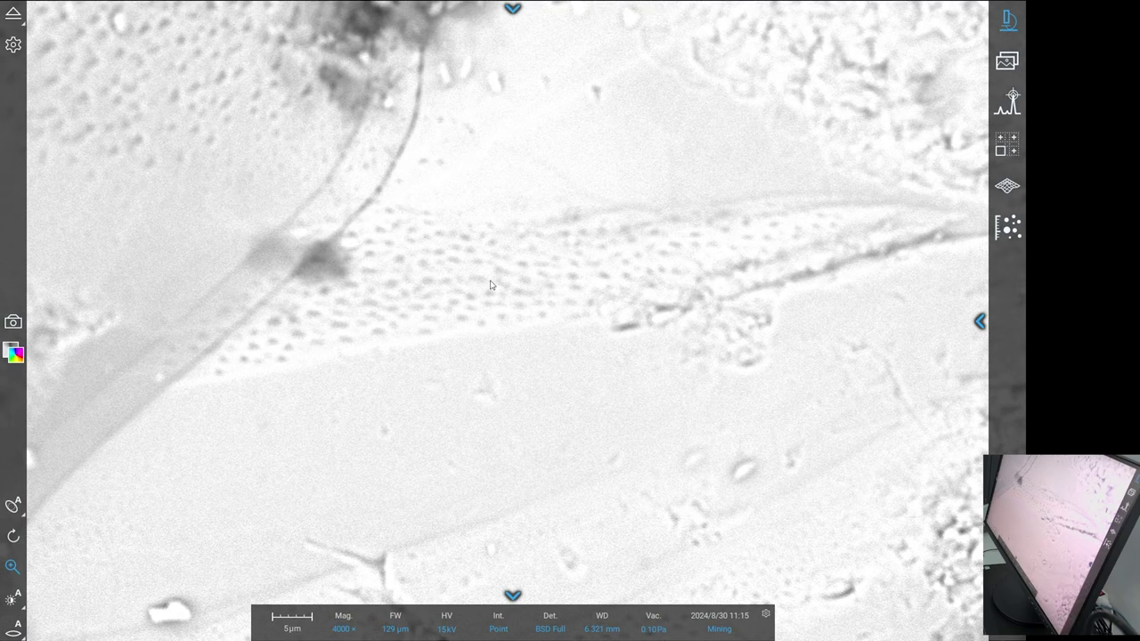
Step: Automatically adjust brightness, contrast and focus on the pitted surface, and center the area with triangular pits beside the dark crack
click(15, 605)
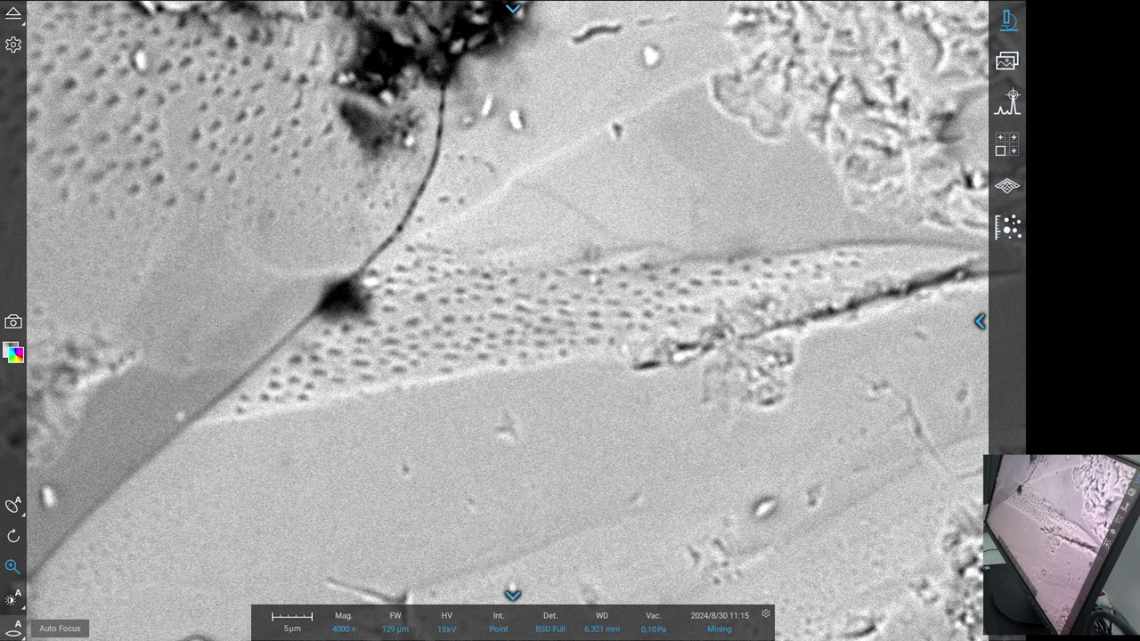
click(14, 628)
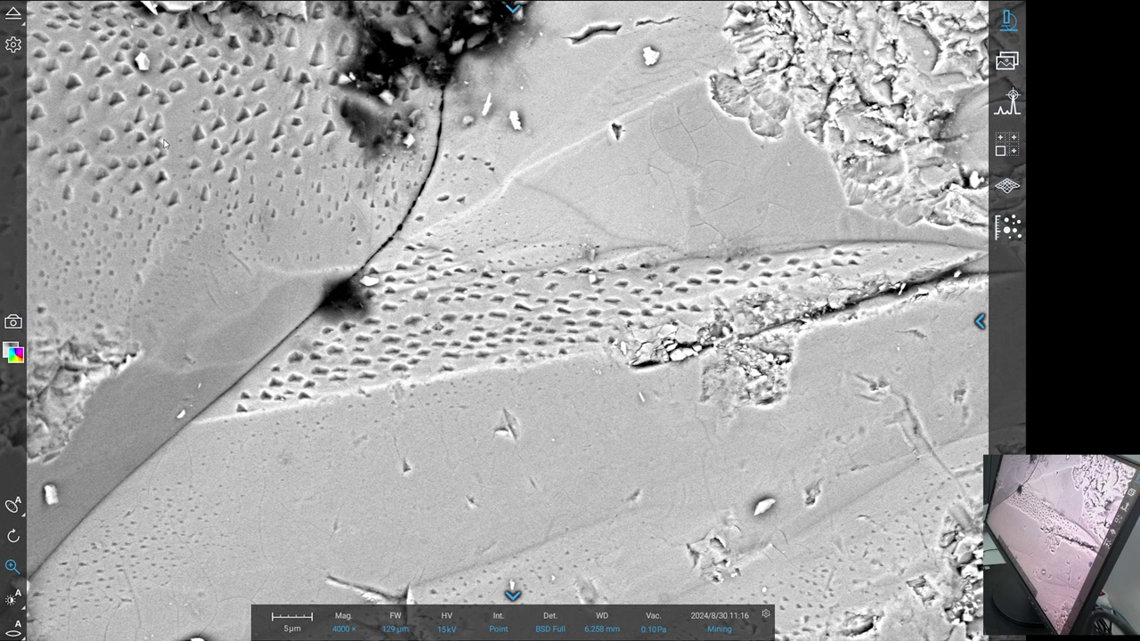
drag(164, 143, 467, 317)
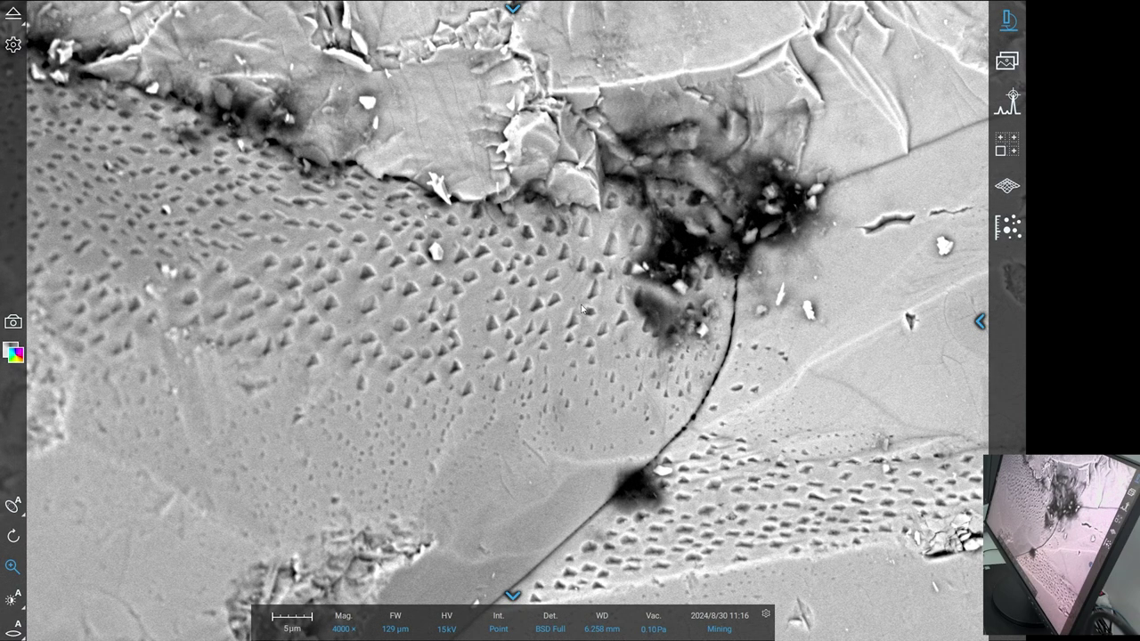
double_click(582, 309)
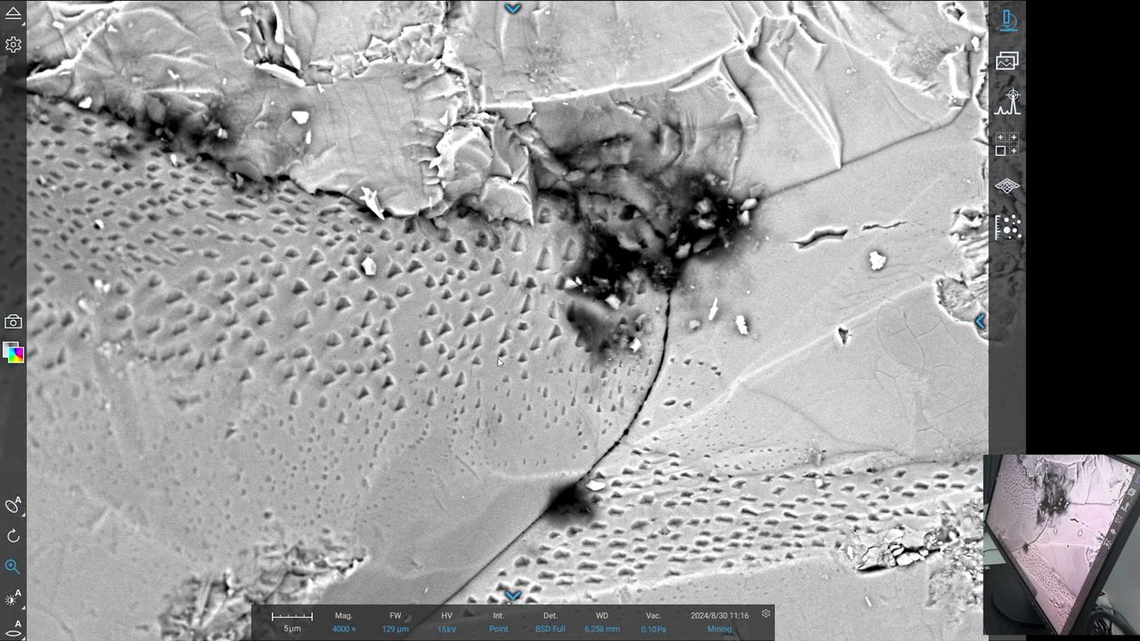
Step: Recenter the pitted surface beside the dark crack, refocus it automatically, and save the backscatter image
double_click(447, 306)
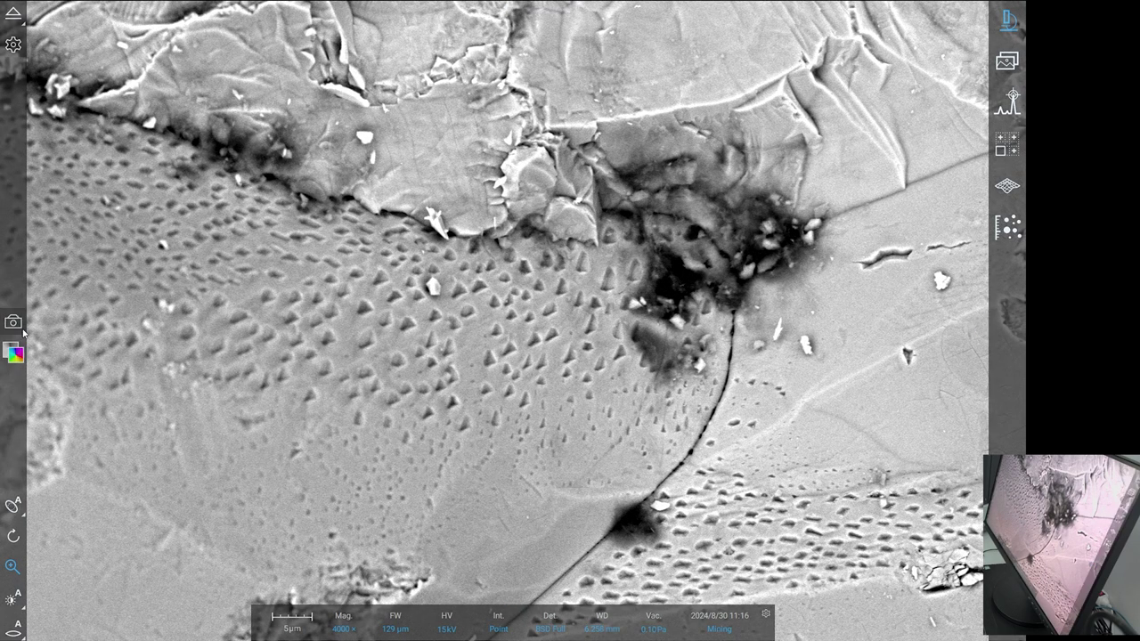
click(14, 628)
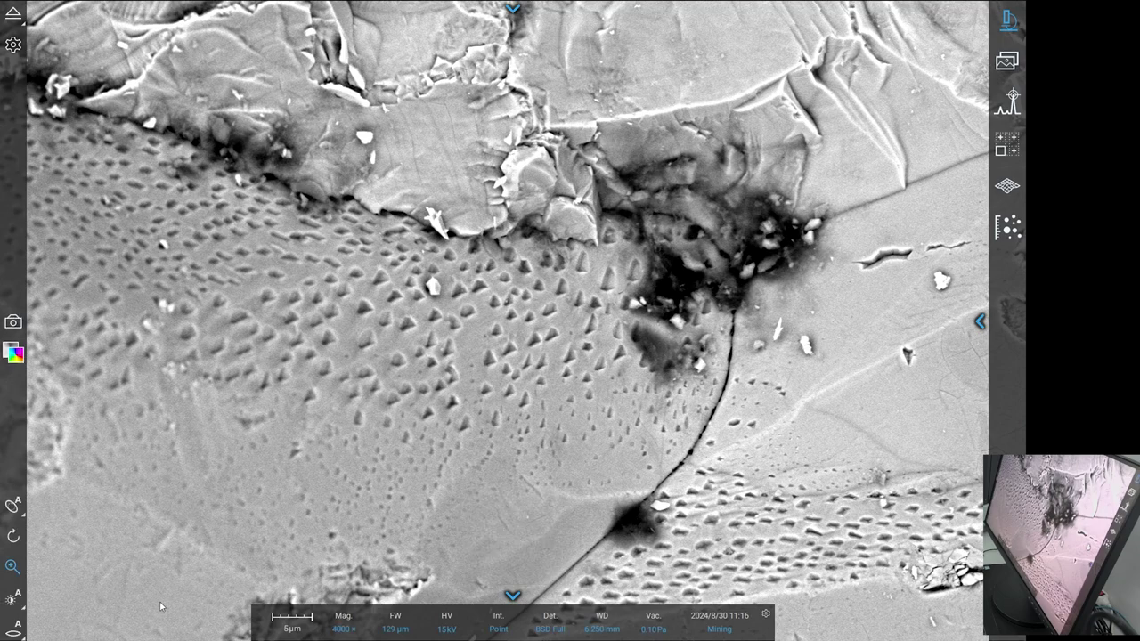
click(12, 326)
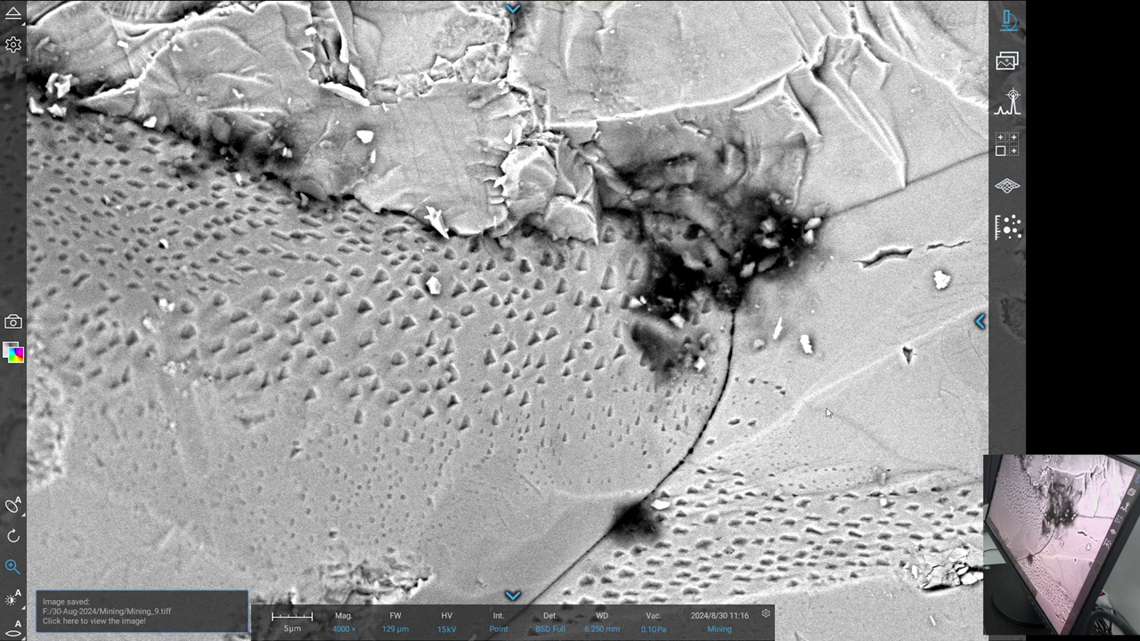
Step: Set the beam intensity to Map for the pitted surface
click(501, 629)
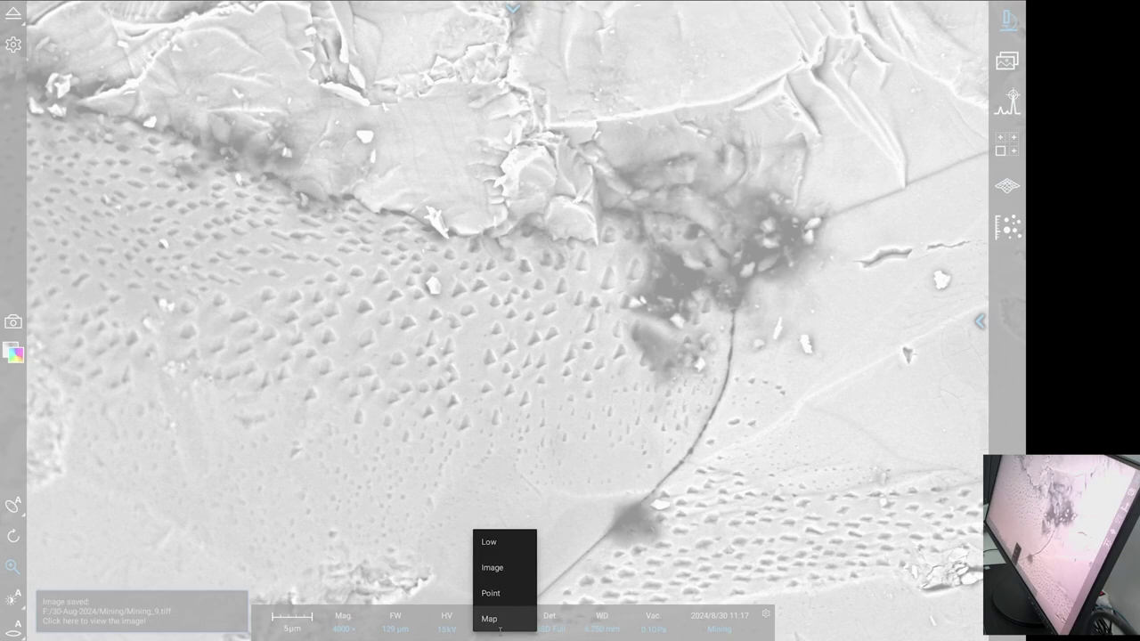
click(677, 635)
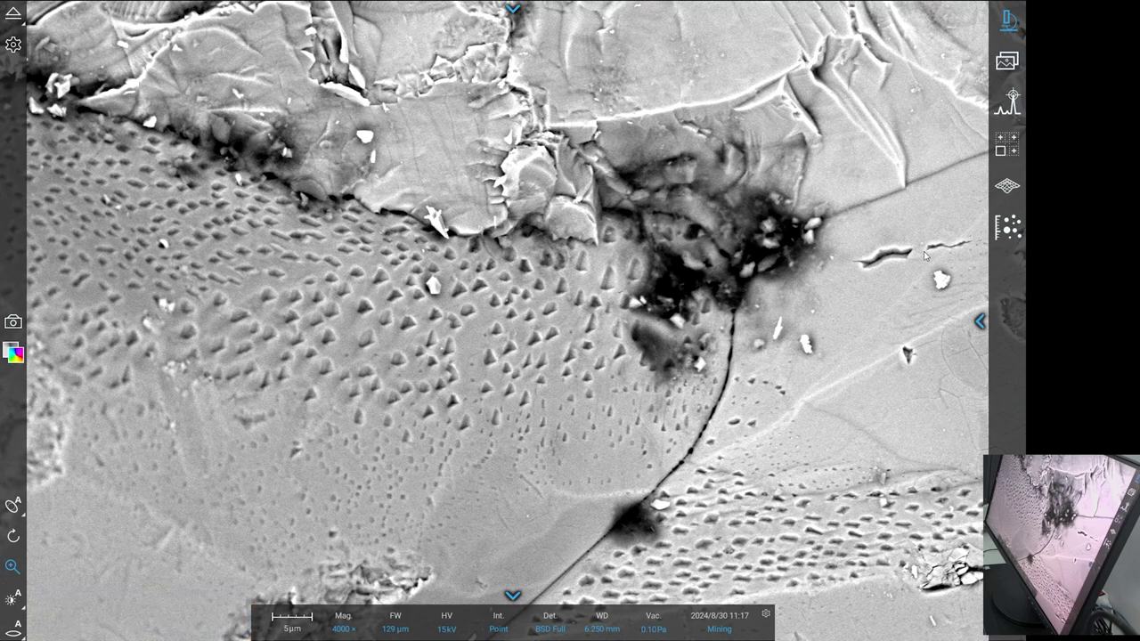
scroll(486, 634, down, 1)
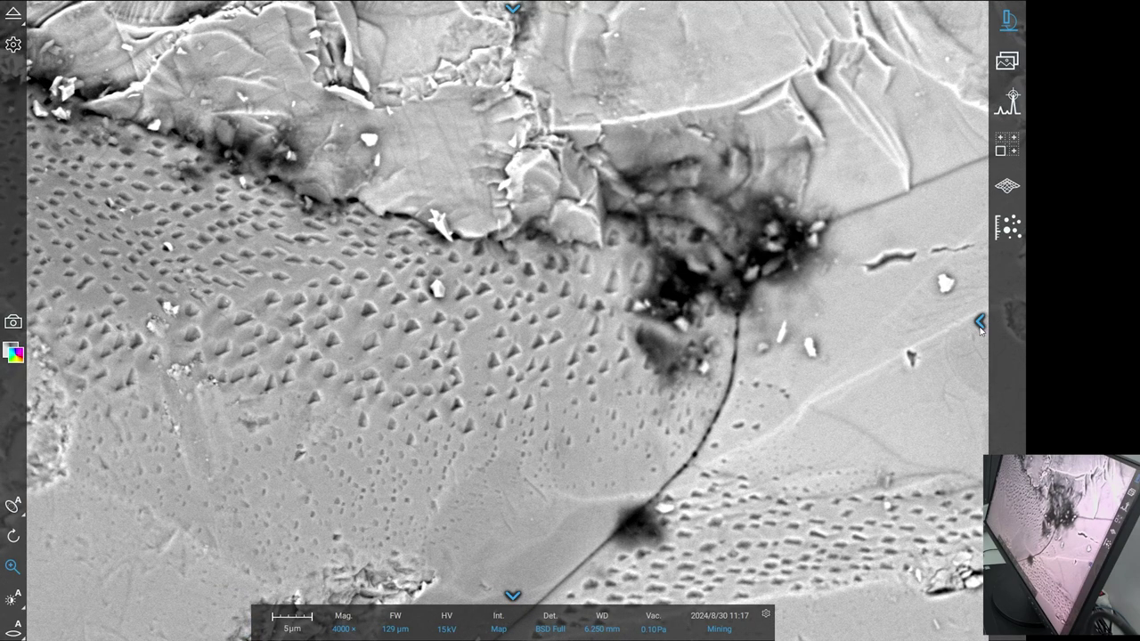
Step: Switch to the SED detector with automatic contrast and brightness, and save the secondary electron image
click(979, 323)
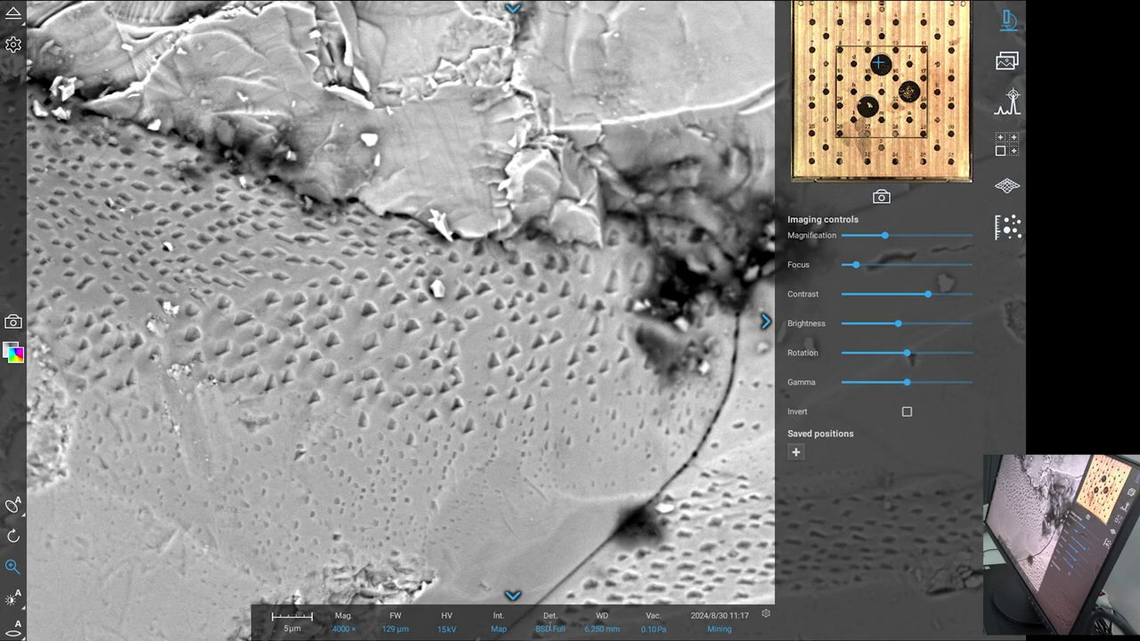
click(550, 629)
click(545, 585)
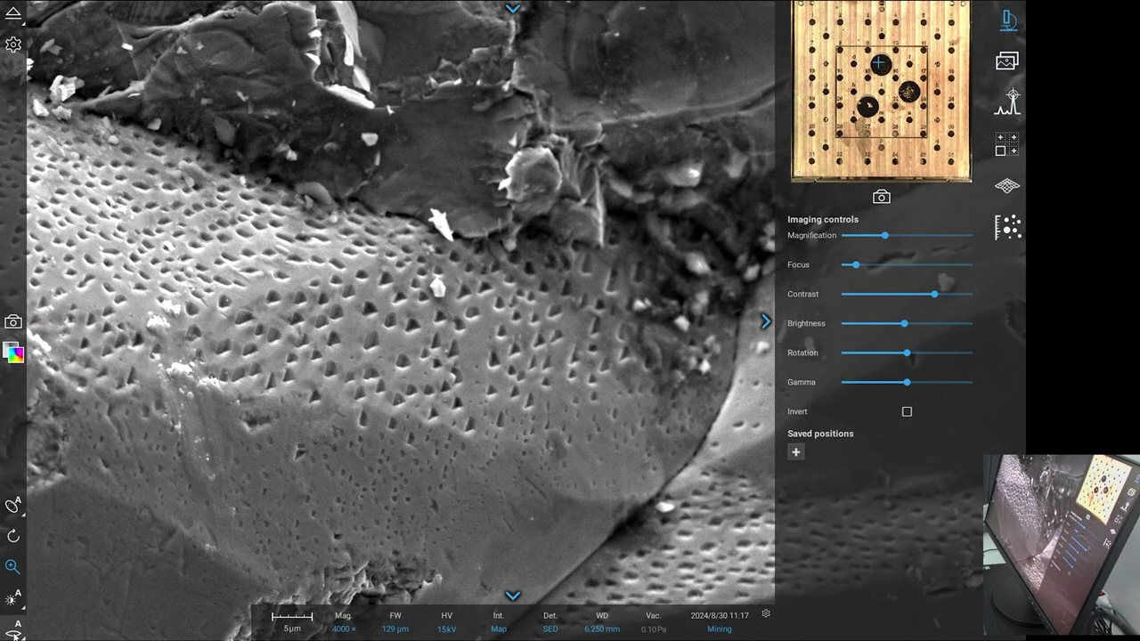
click(13, 602)
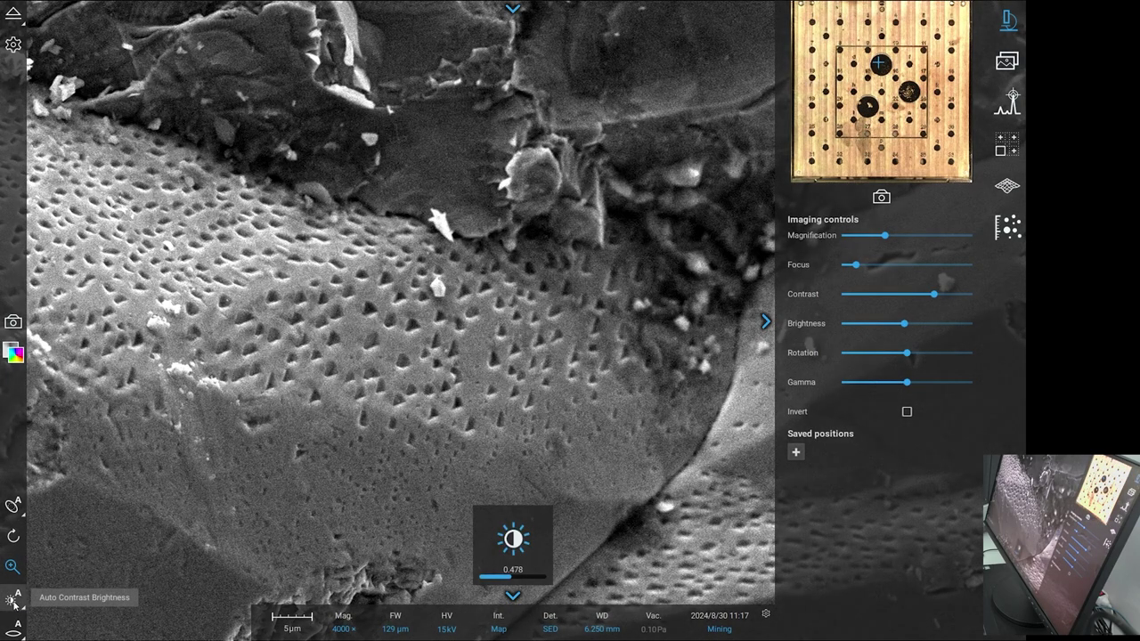
click(13, 321)
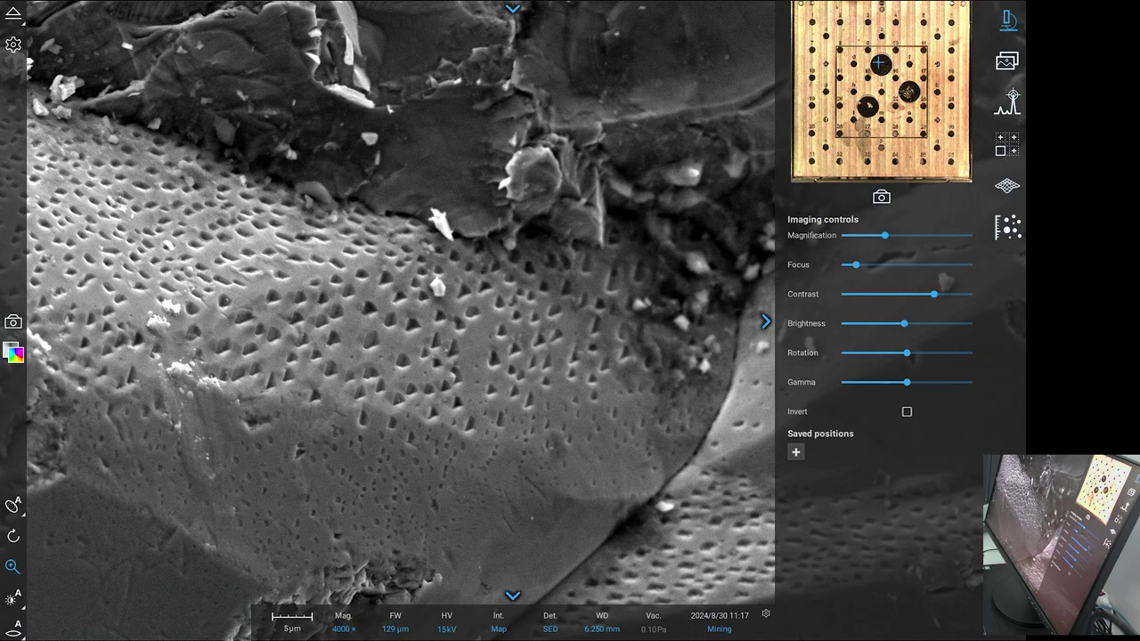
Step: Set the detector to Mix 50% and measure a rectangular region on the pitted surface in a new element identification image
click(551, 626)
click(544, 619)
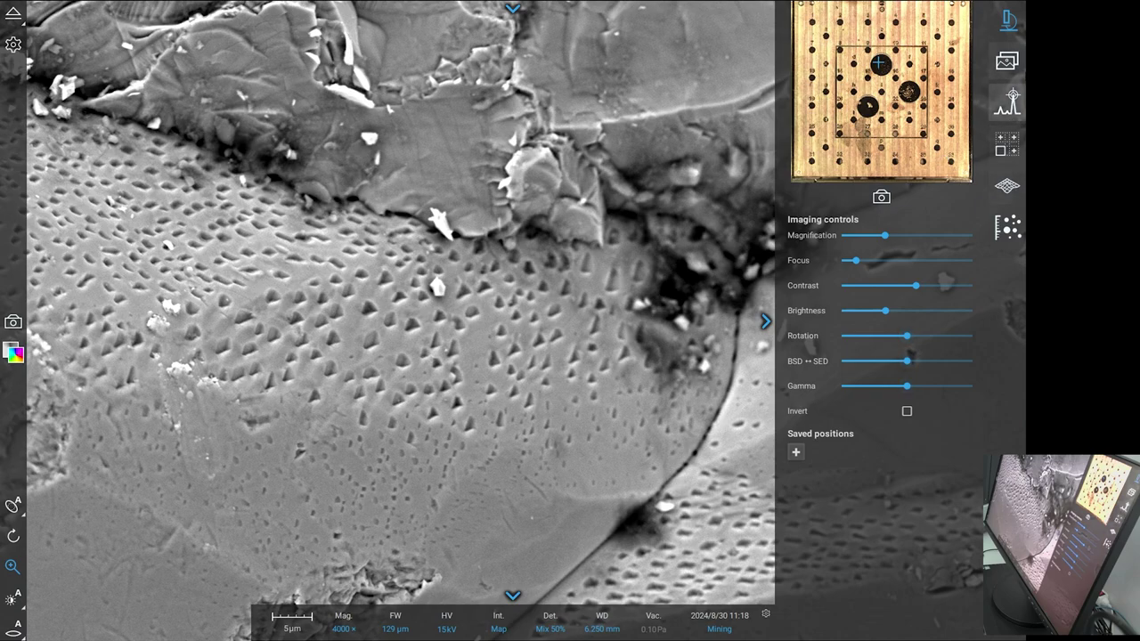
click(1010, 104)
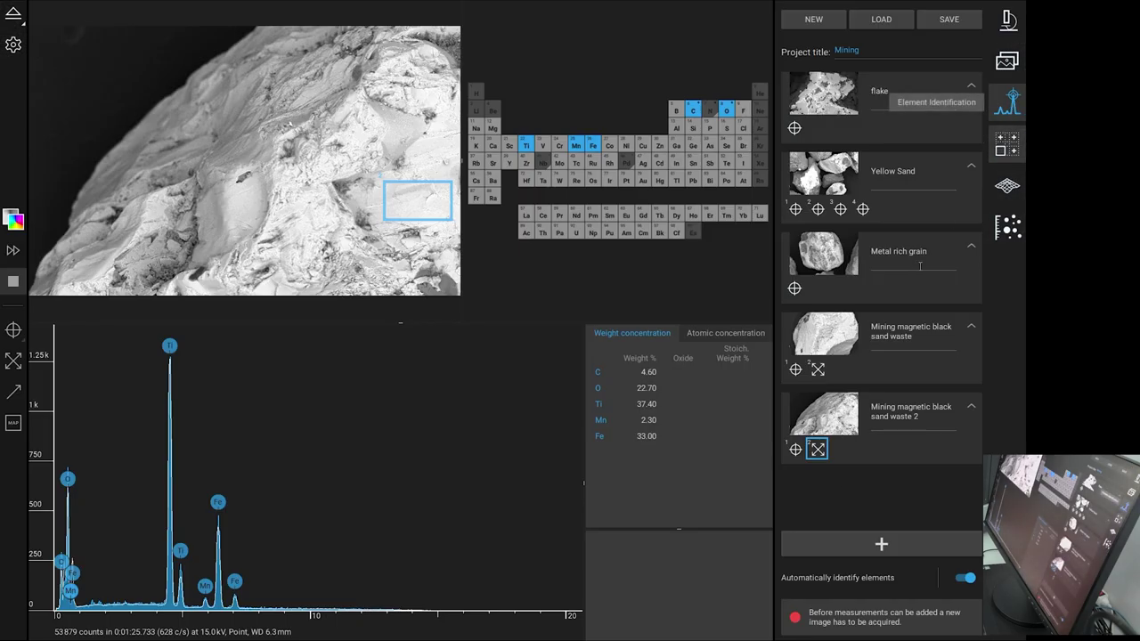
click(881, 546)
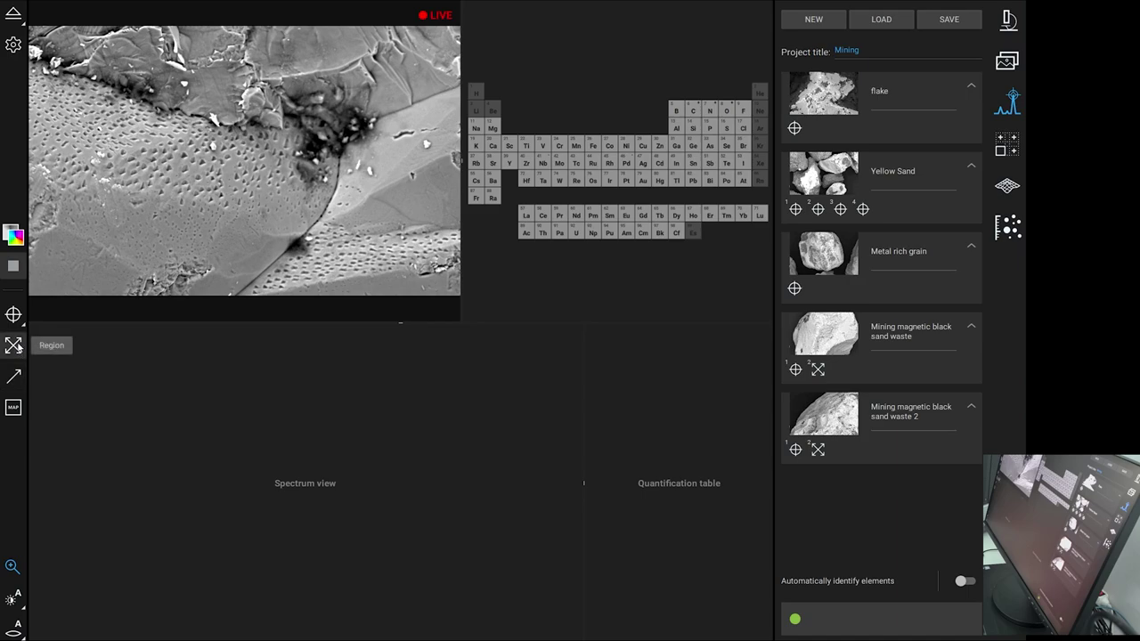
click(13, 346)
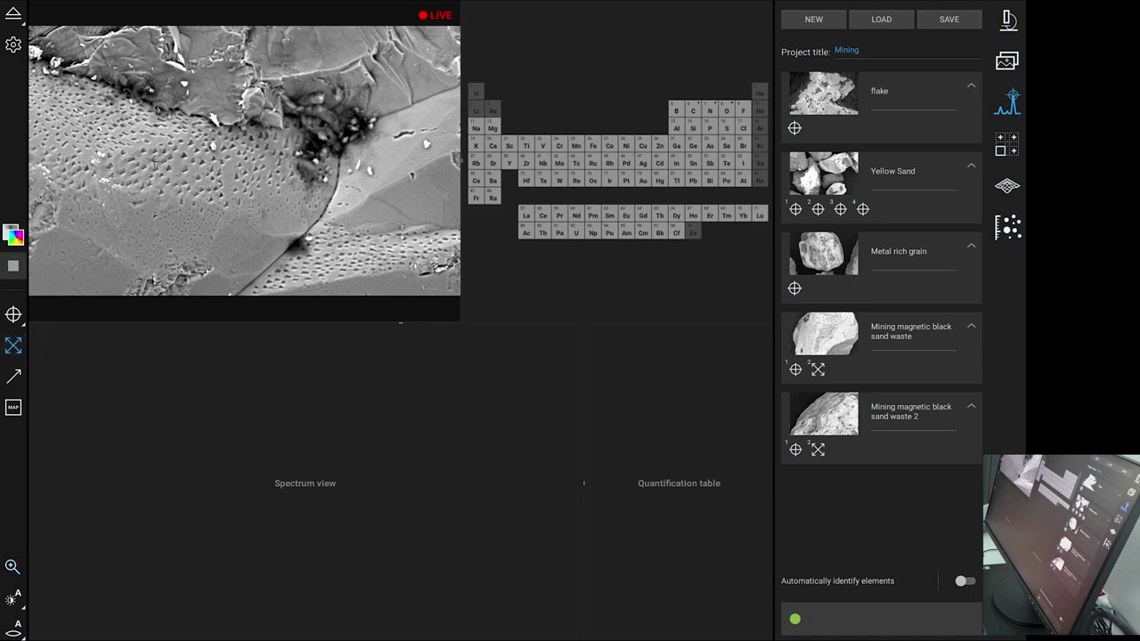
drag(154, 161, 215, 197)
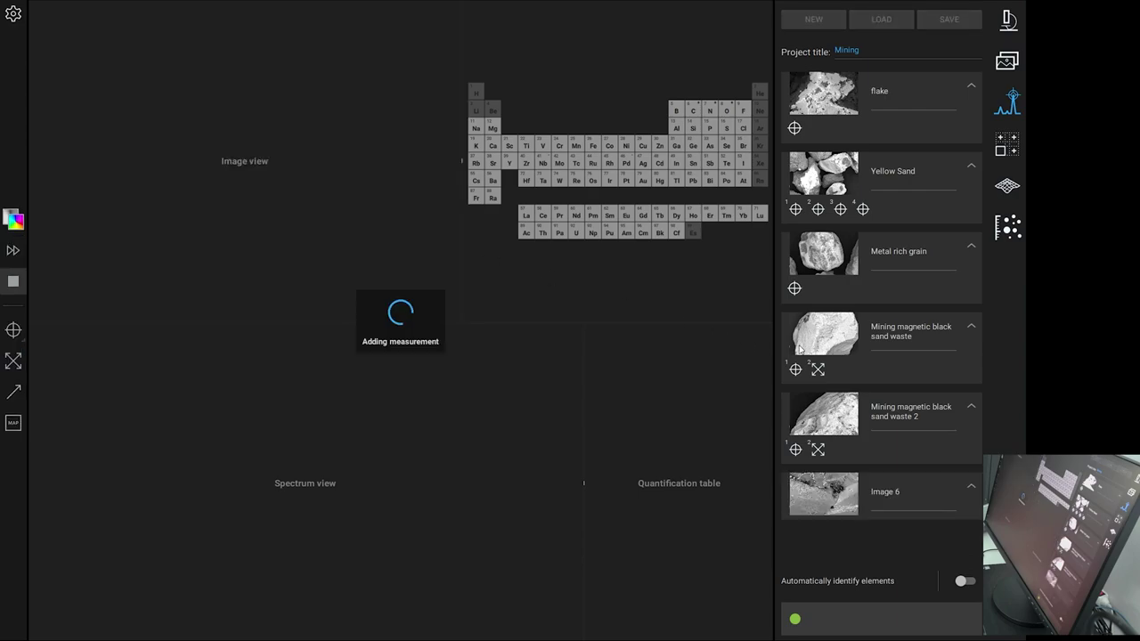
Step: Rename the new image "Mining magnetic black sand waste close up", reusing the previous image's name
click(922, 428)
key(ctrl+c)
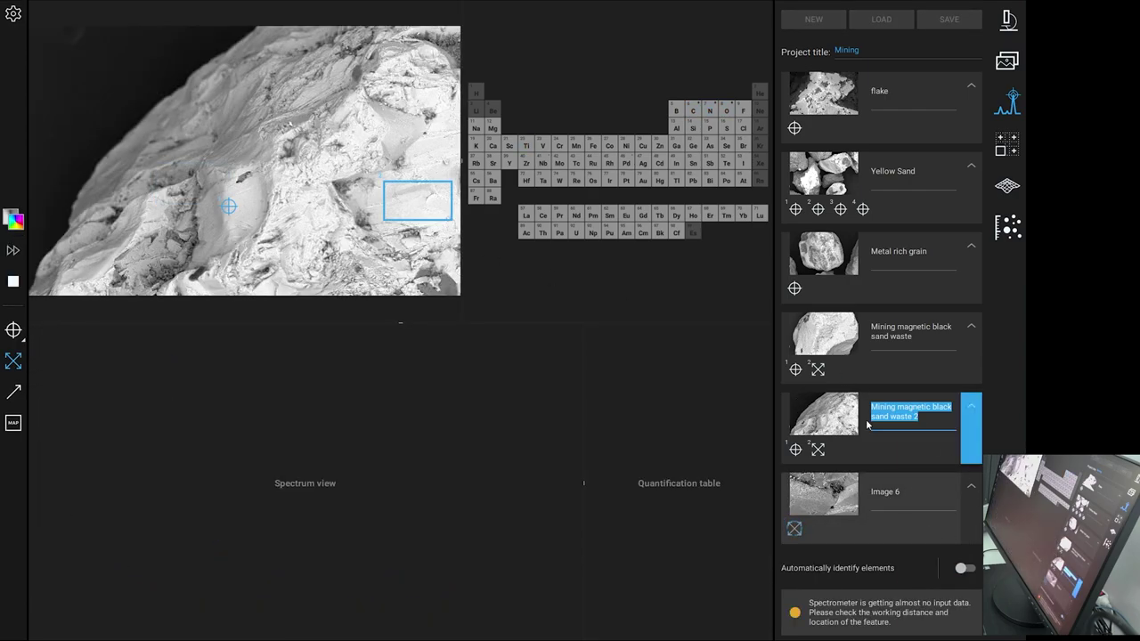
click(869, 498)
key(ctrl+v)
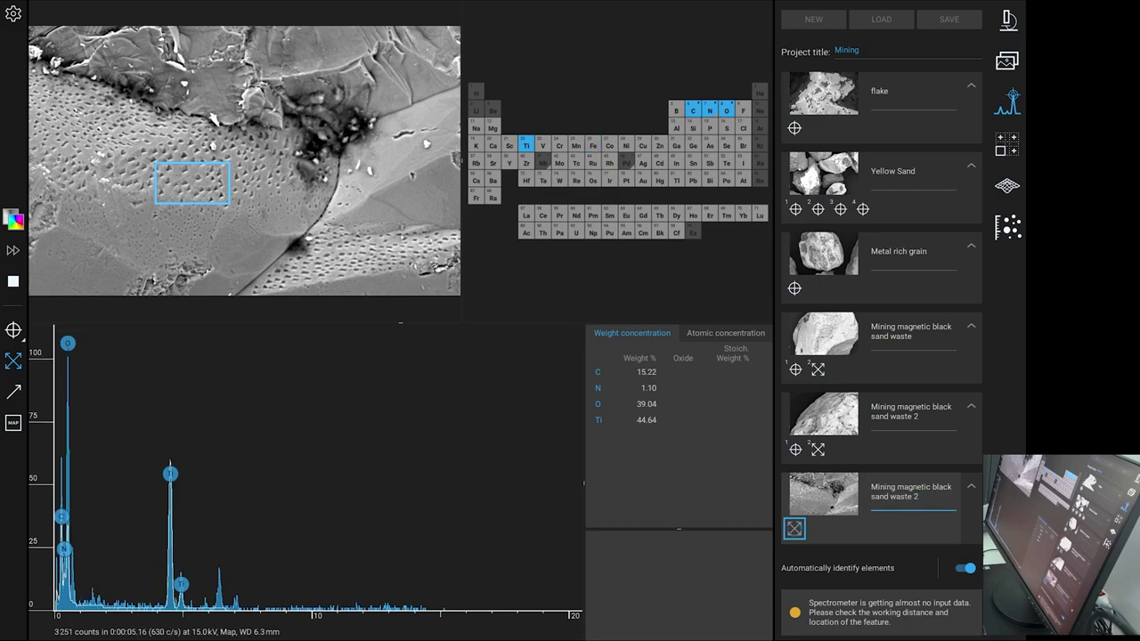
text(close up)
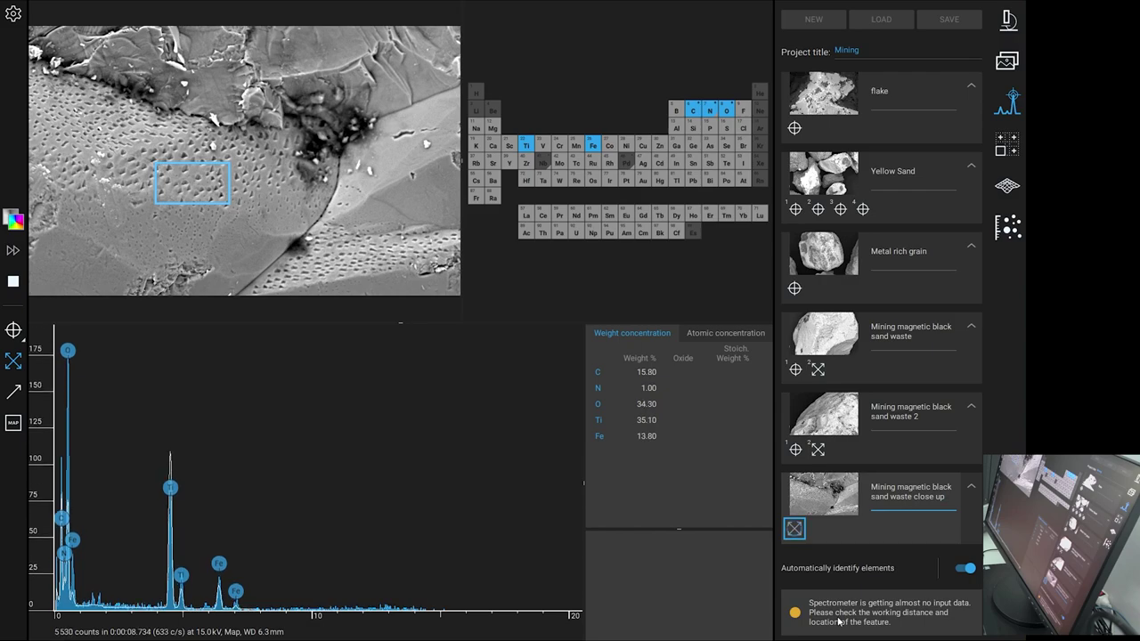
click(142, 584)
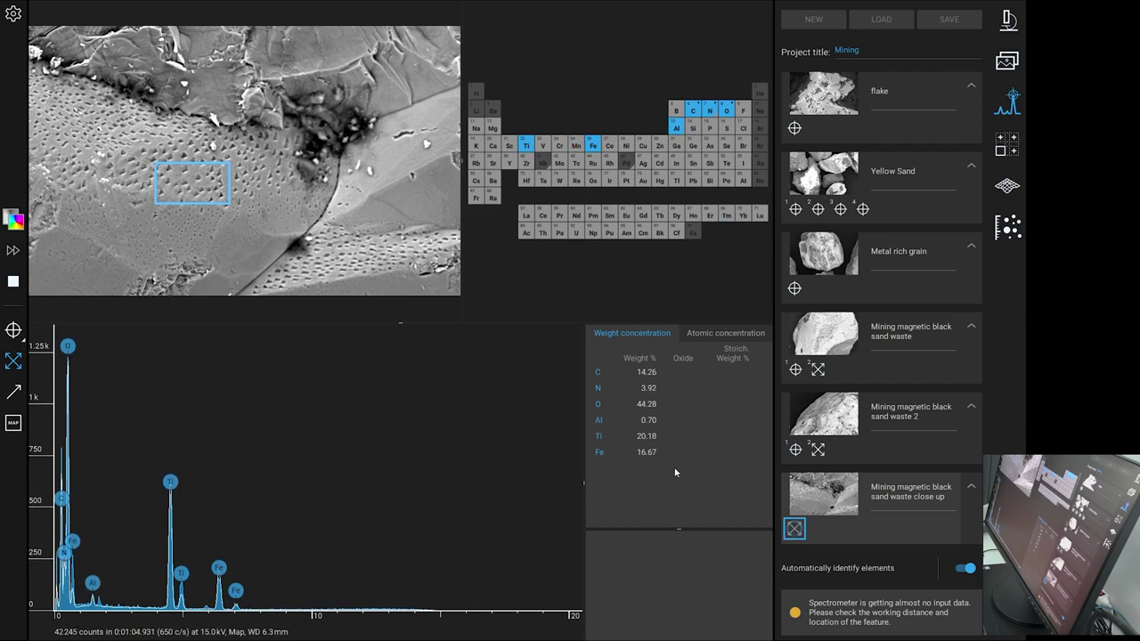
Step: Stop the pitted region's measurement and exclude thulium (Tm) from its composition
click(13, 283)
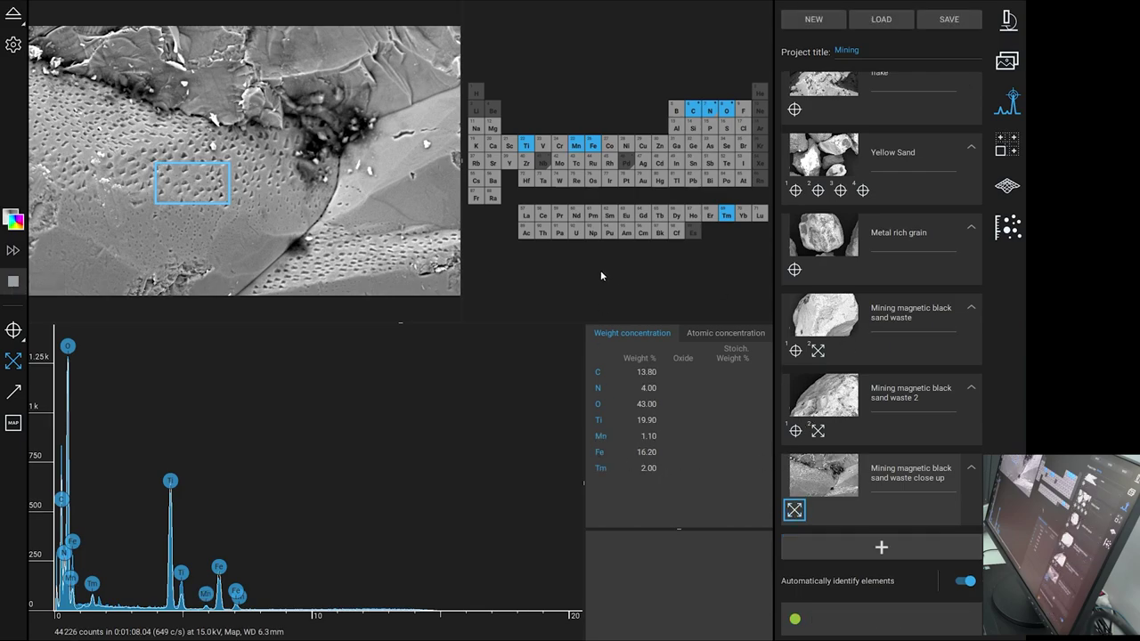
click(726, 214)
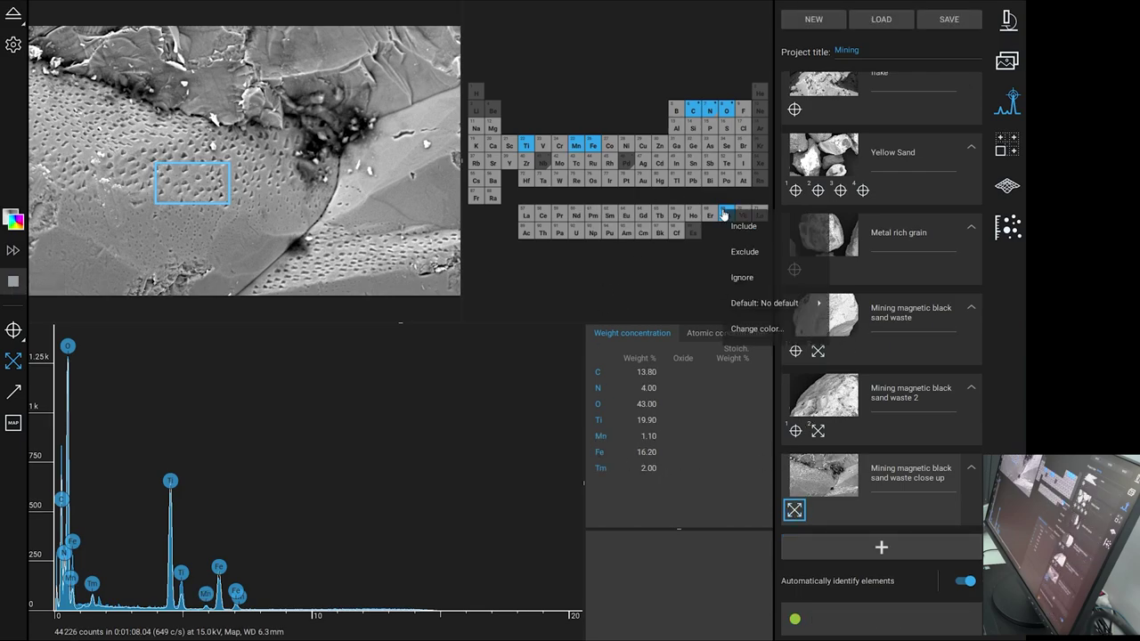
click(744, 252)
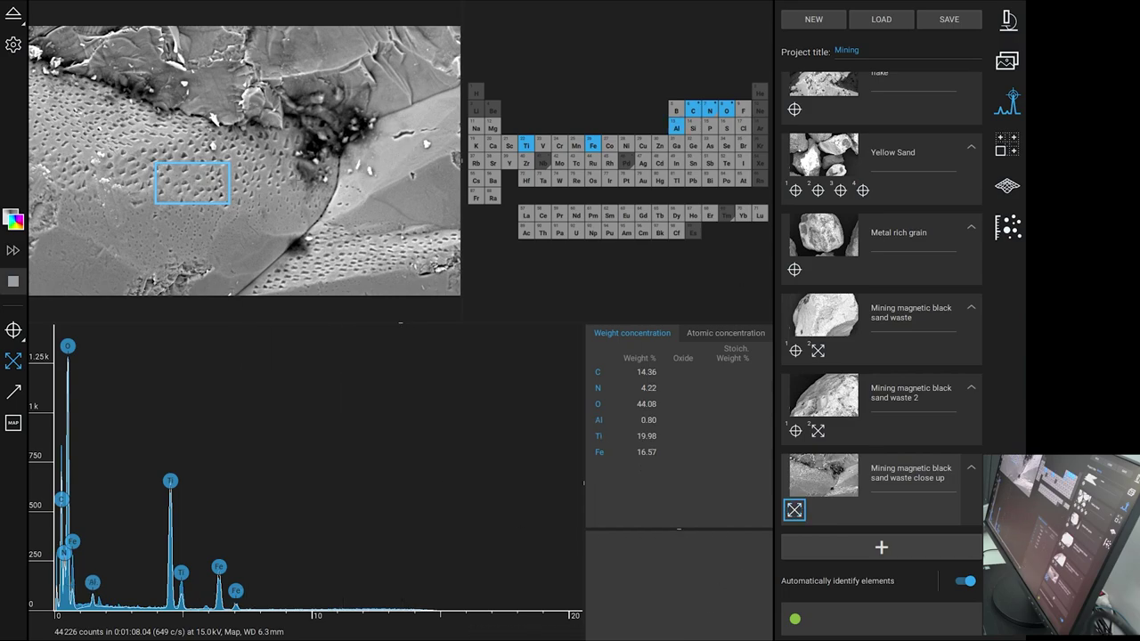
Step: Measure a spot on the smooth surface across the crack and compare its weight concentrations with the pitted region
click(13, 331)
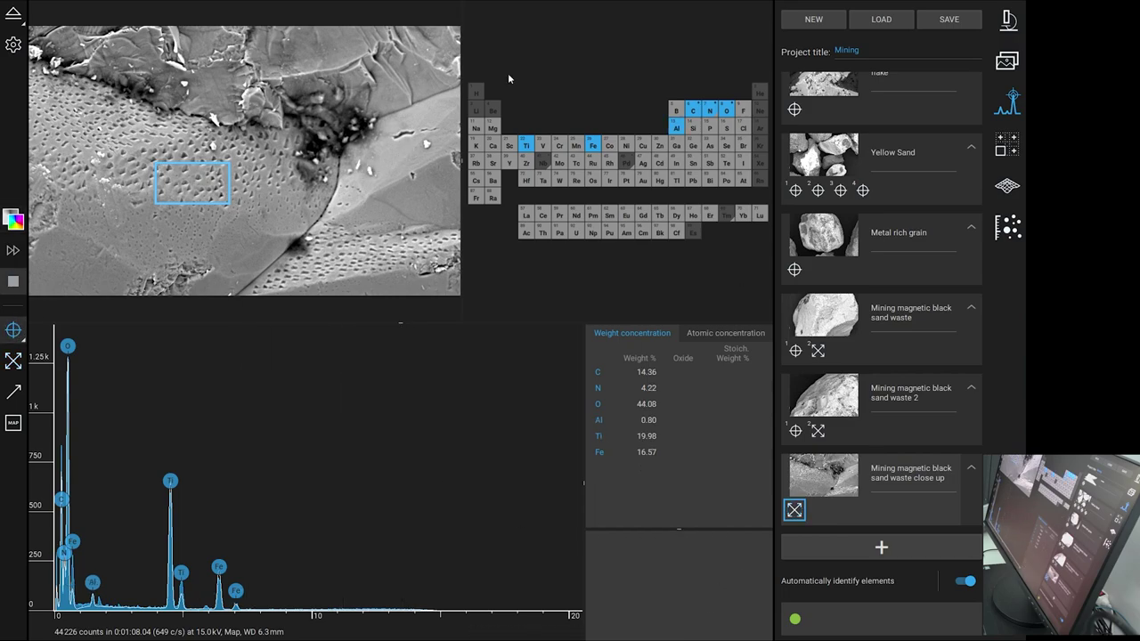
click(392, 159)
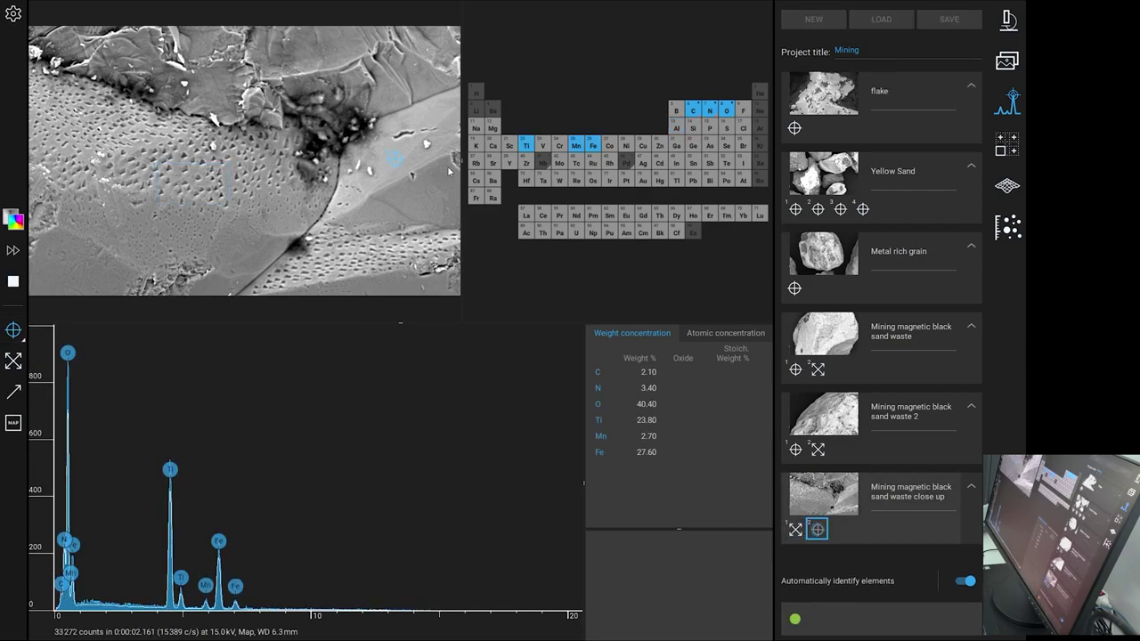
mouse_move(531, 397)
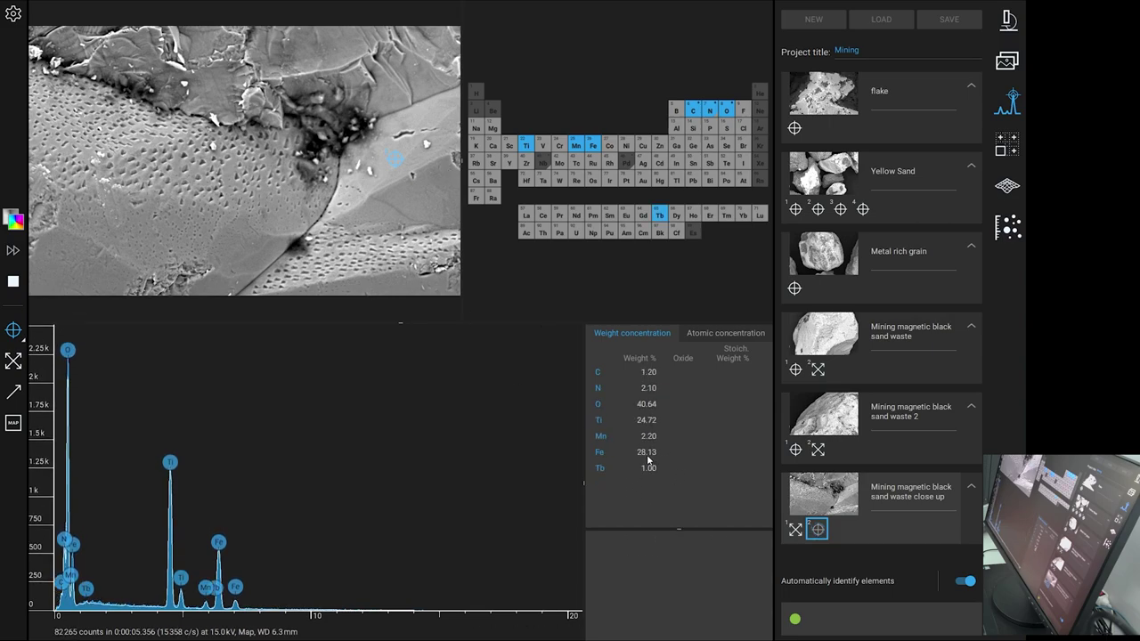
click(795, 529)
click(827, 531)
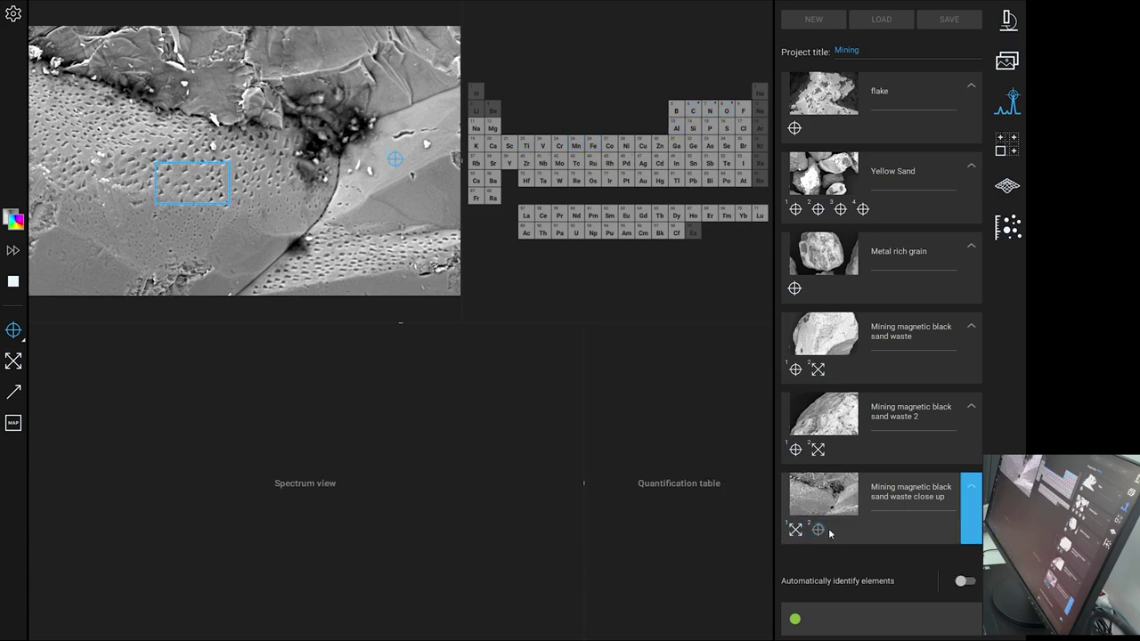